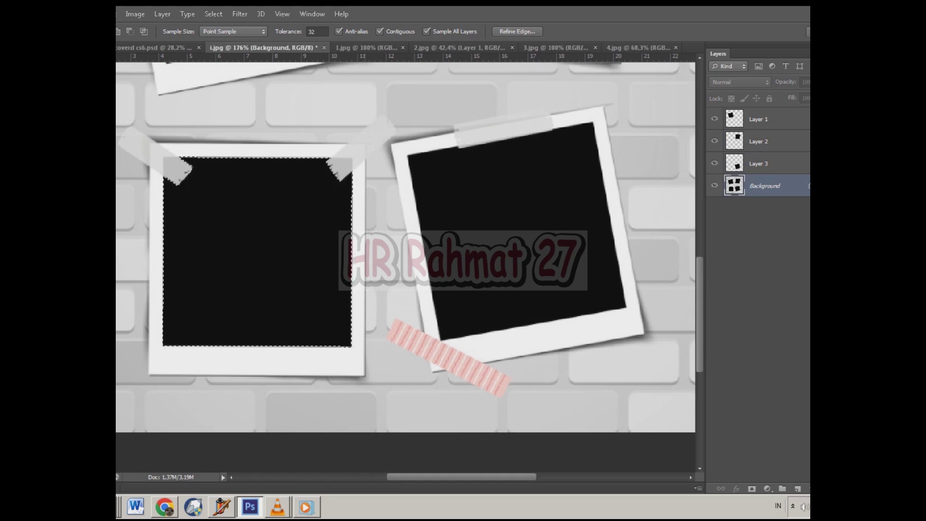
Copy the selected black area of the lower-left polaroid to a new layer and review the four frame layers
right_click(366, 196)
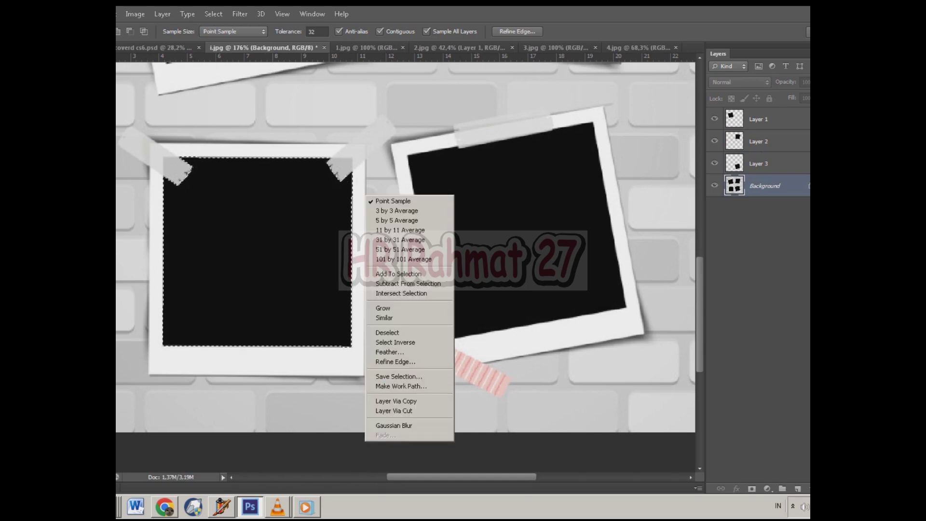
key(Return)
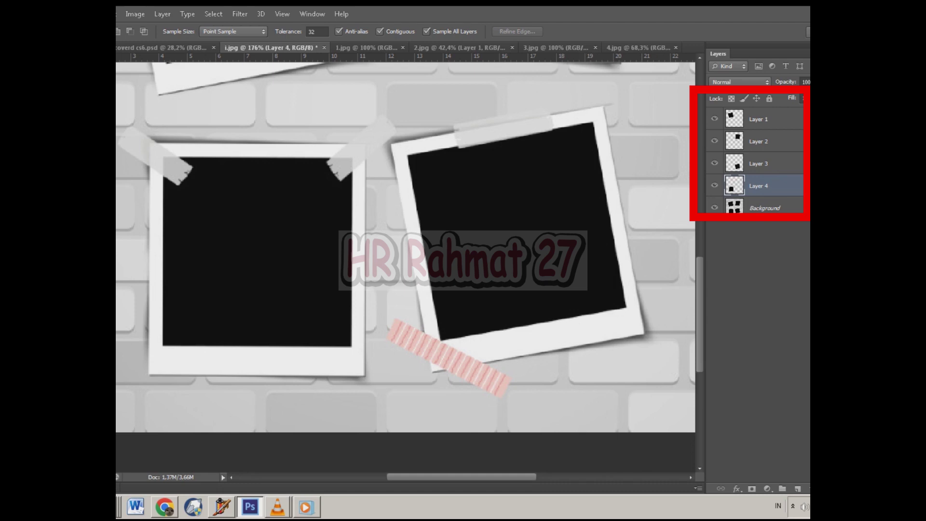
click(759, 119)
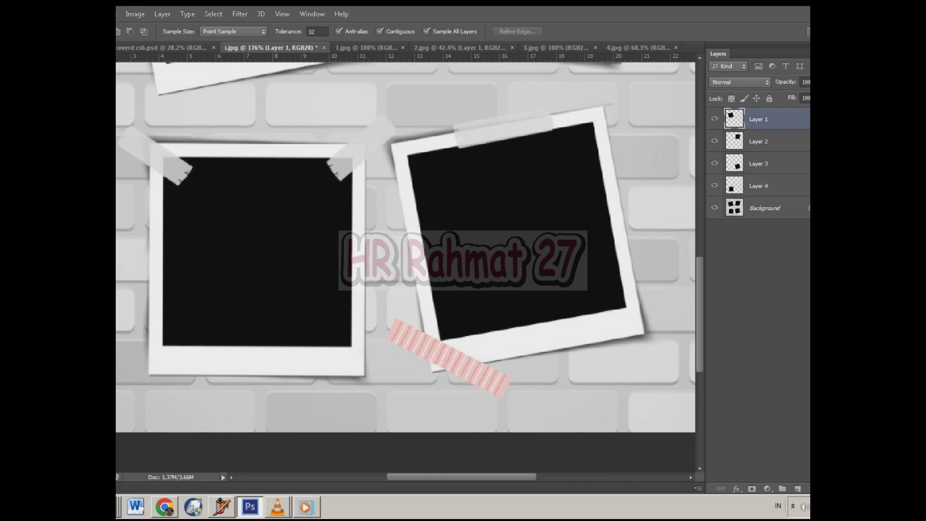
click(760, 141)
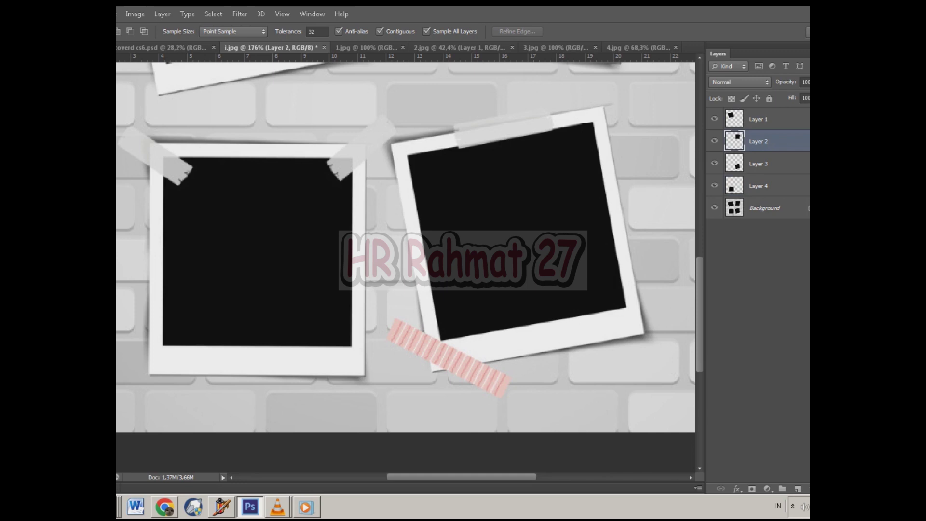
click(758, 164)
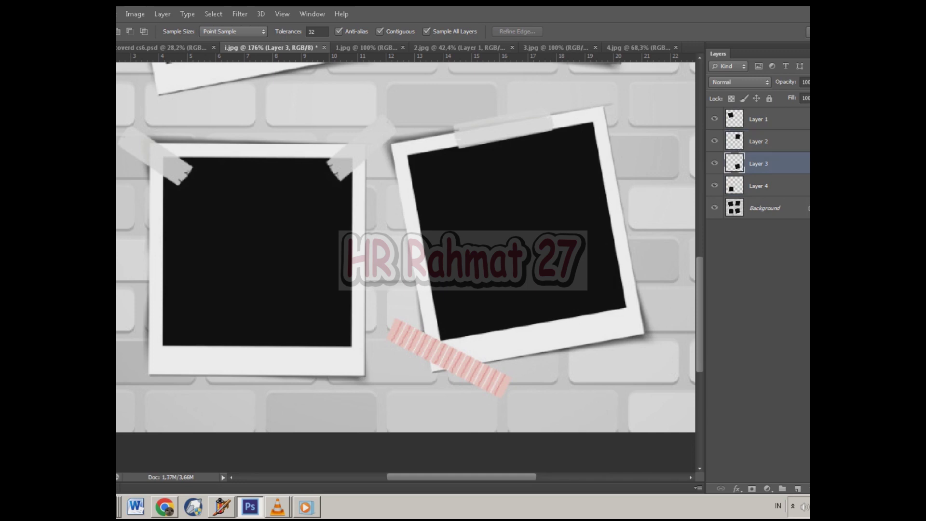
click(759, 185)
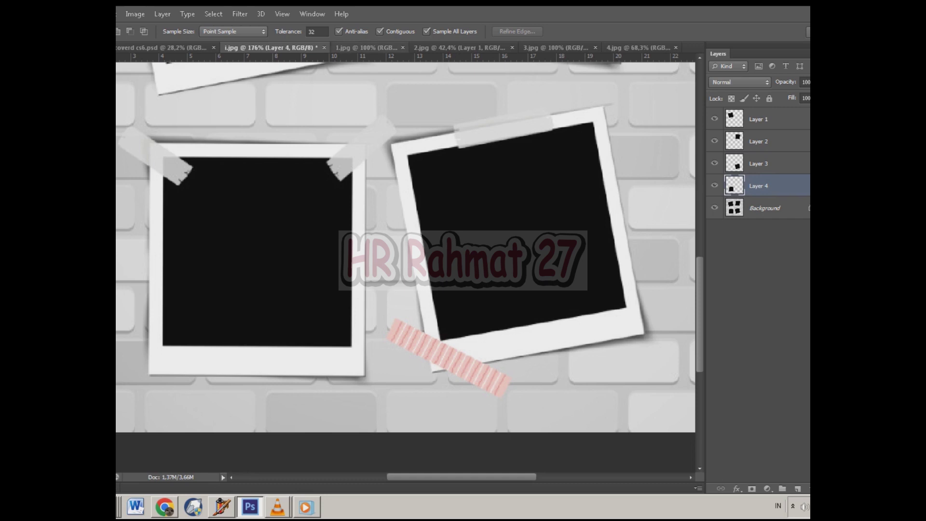
Bring the kitten photo from 1.jpg into the i.jpg polaroid collage as a new layer
key(v)
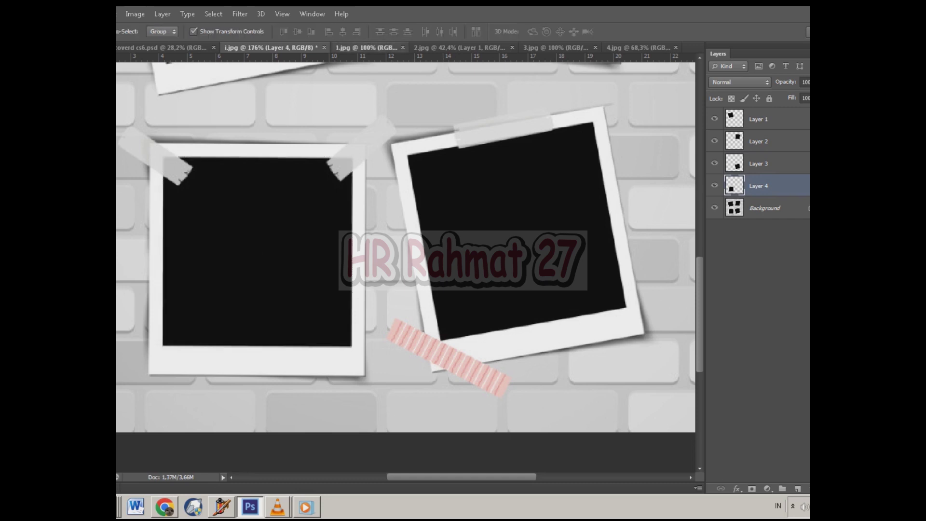
click(367, 48)
drag(385, 259, 263, 144)
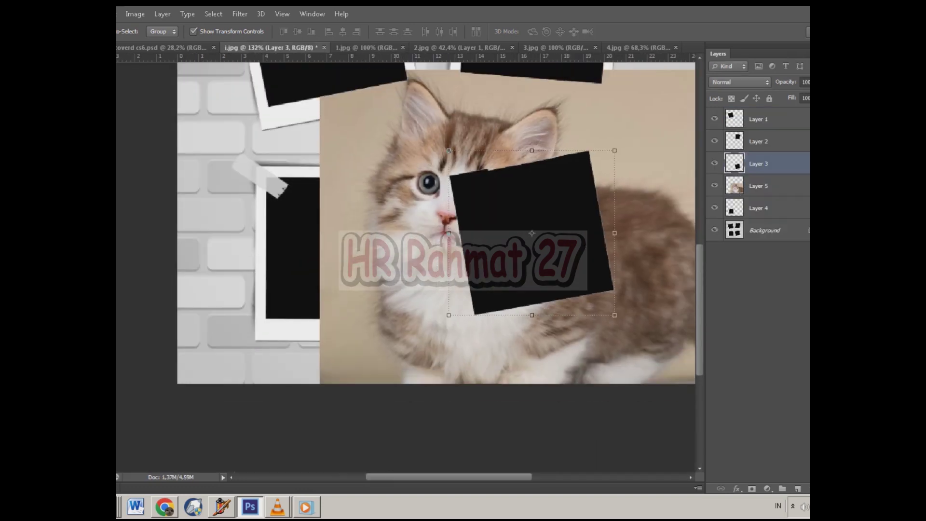
Scale the kitten photo on Layer 5 down to about 51% and position it over the lower-right polaroid
click(759, 186)
drag(319, 70, 536, 209)
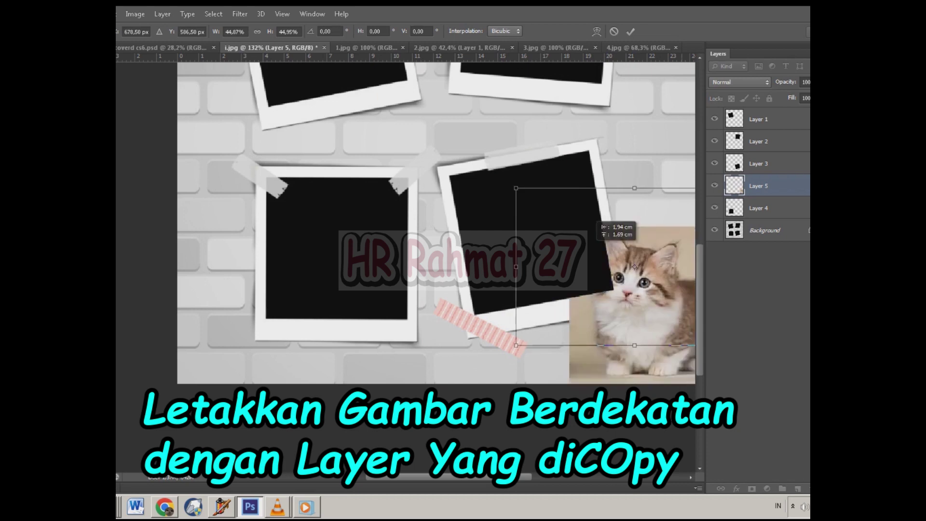
drag(583, 247, 507, 221)
scroll(639, 172, up, 1)
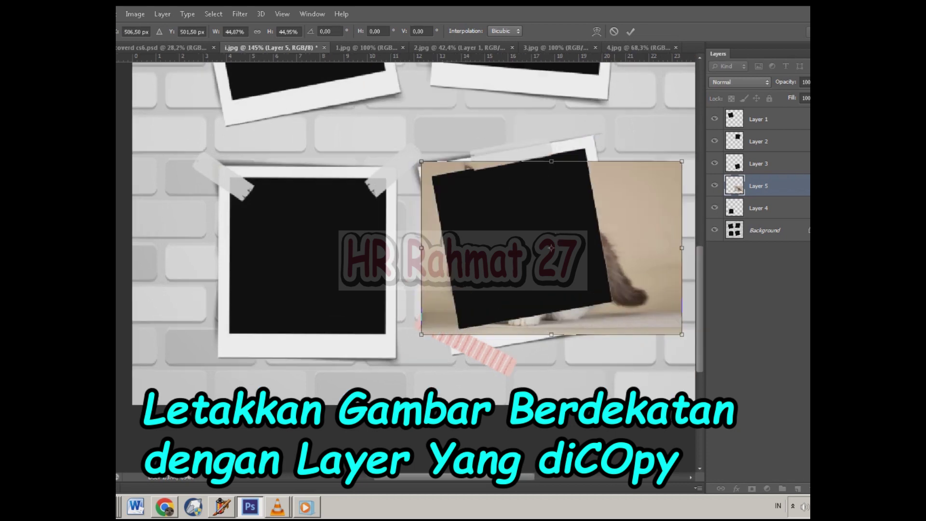
scroll(607, 208, up, 2)
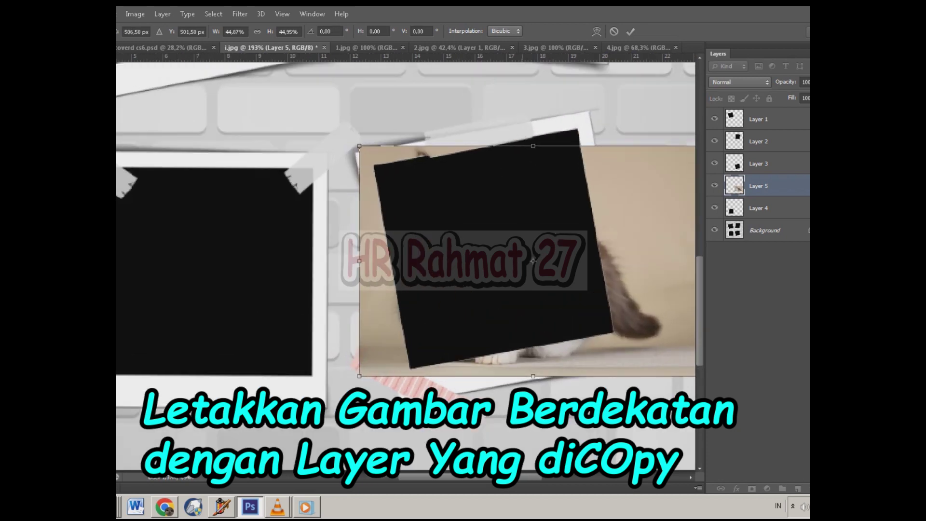
drag(526, 178, 534, 208)
scroll(533, 210, down, 4)
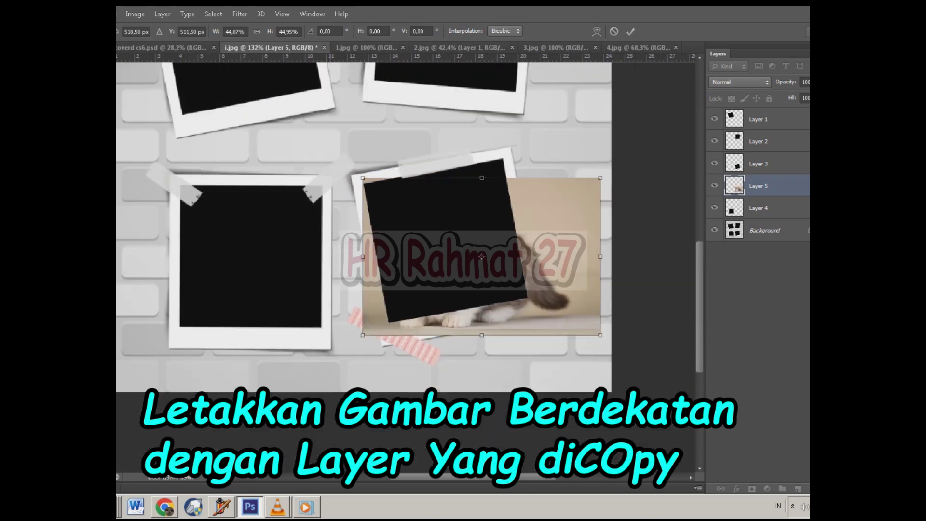
drag(600, 178, 633, 156)
scroll(633, 156, up, 1)
scroll(473, 204, up, 1)
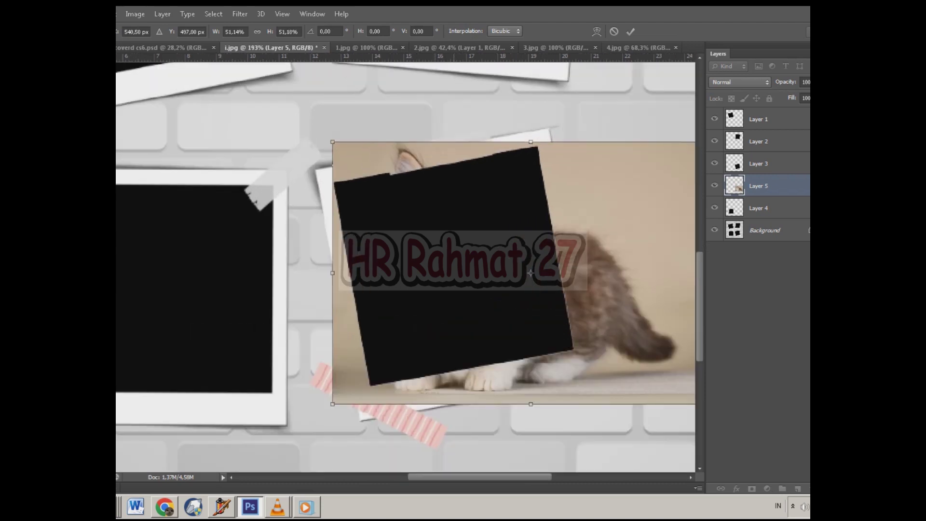
Rotate the kitten photo about -5.2° and fit it over the lower-right polaroid at about 49% width and 45% height
drag(319, 117, 305, 134)
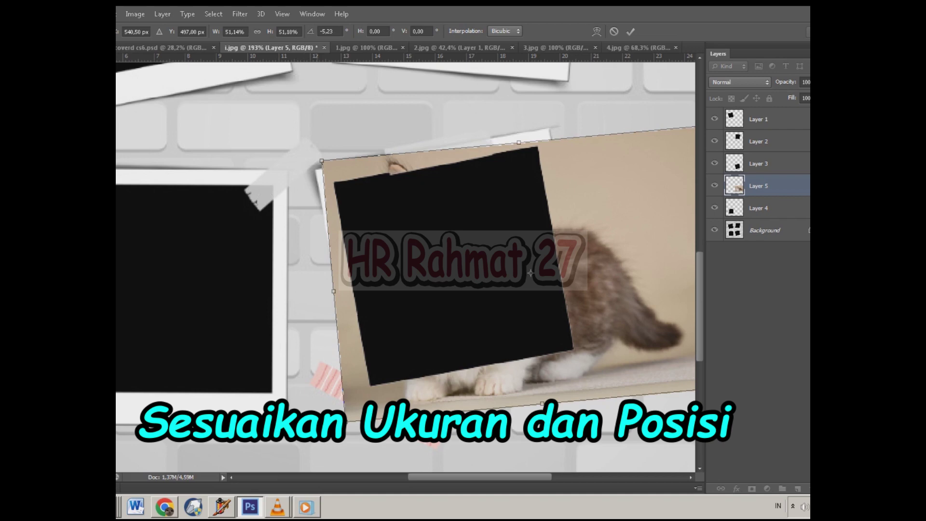
drag(346, 422, 356, 386)
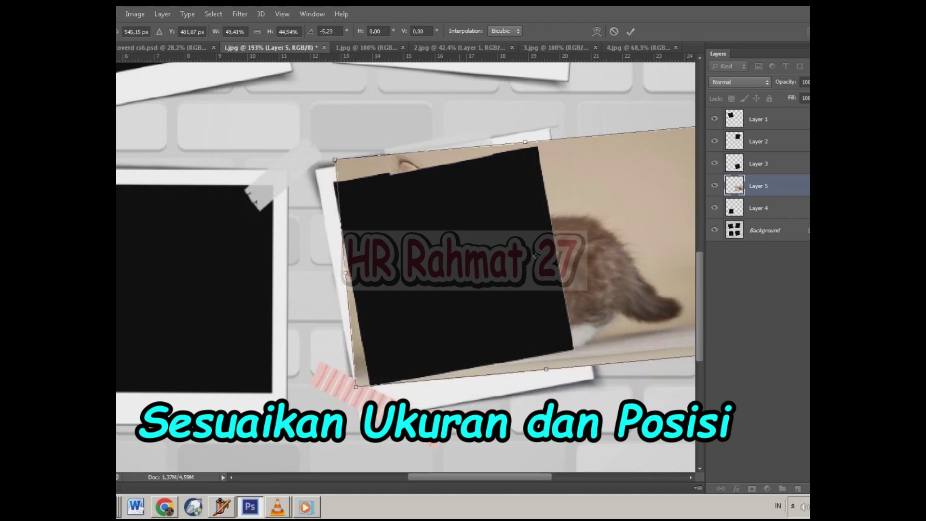
drag(535, 256, 528, 262)
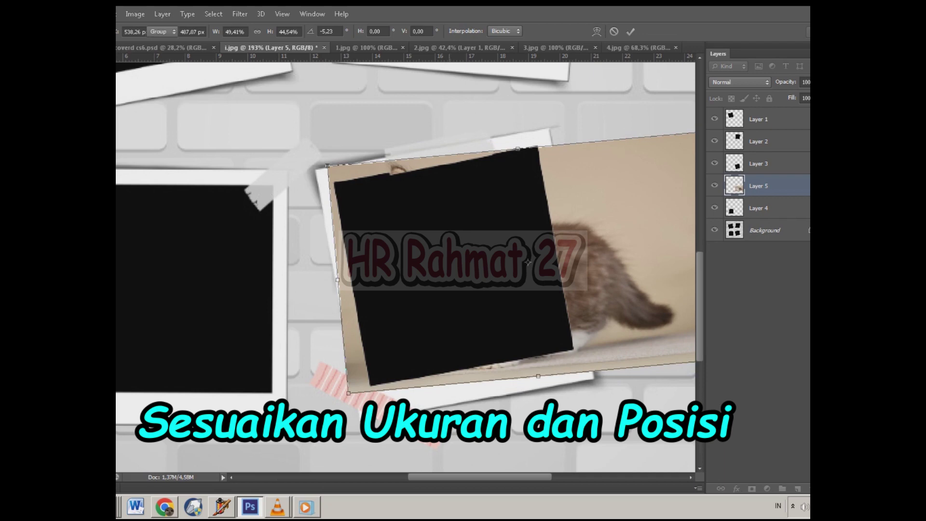
key(Return)
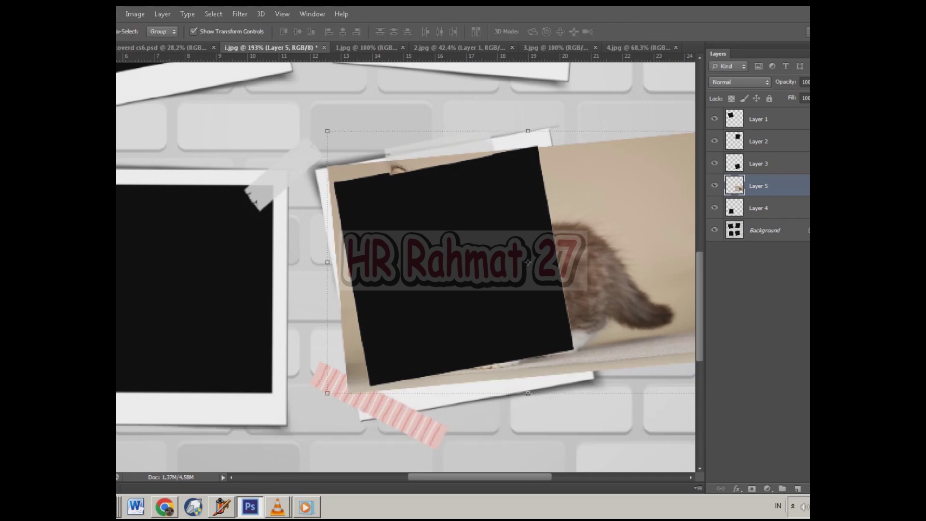
Identify the photo and frame layers, and move the kitten photo's Layer 5 directly above Layer 3
click(168, 288)
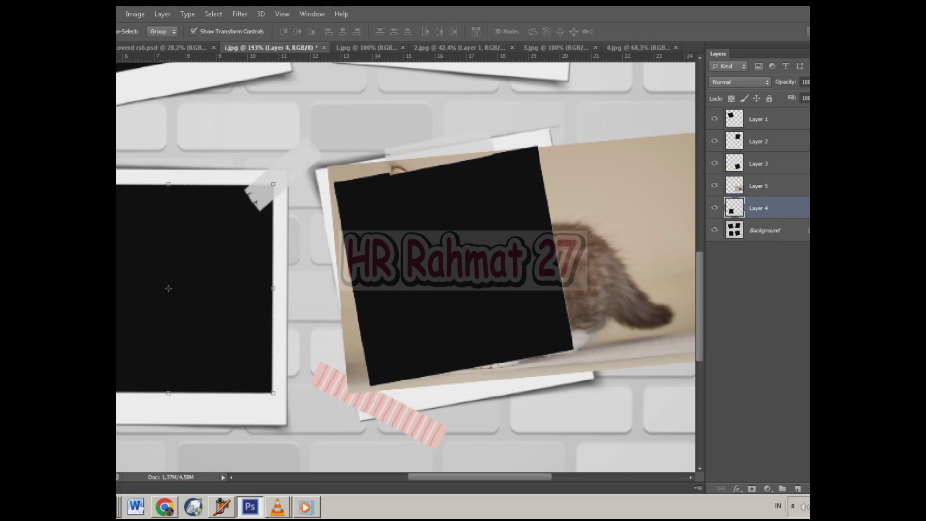
click(528, 262)
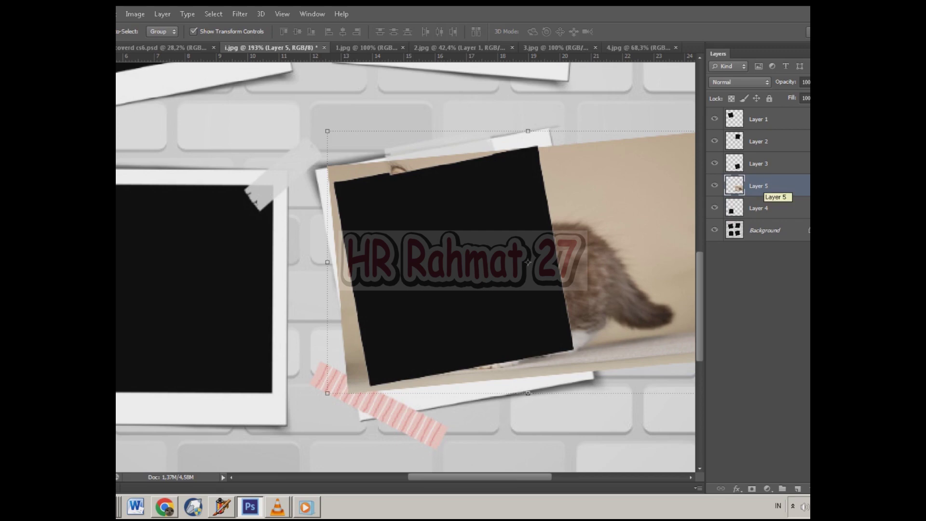
click(759, 208)
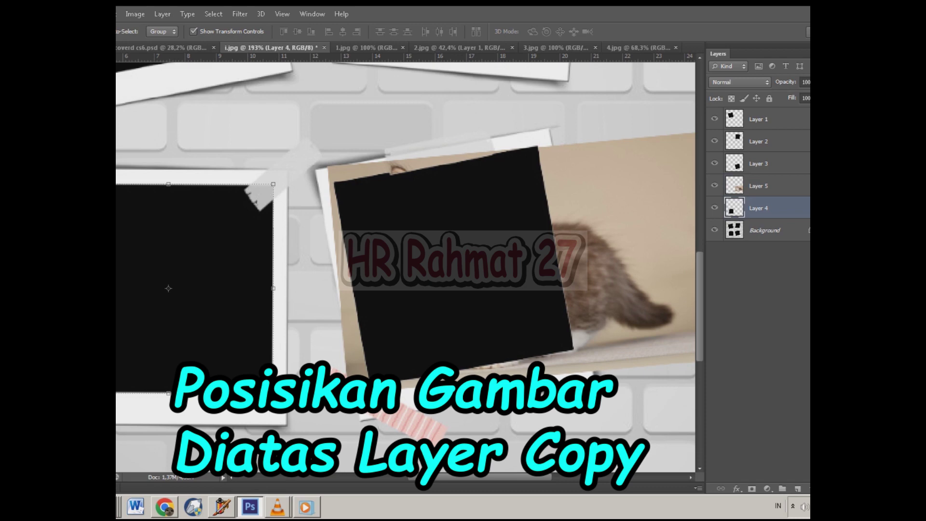
click(759, 164)
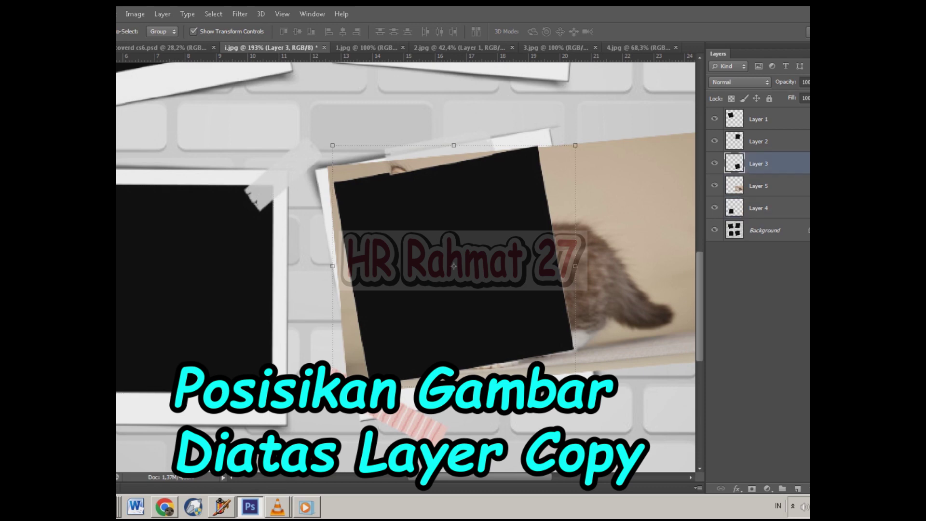
drag(758, 186, 756, 154)
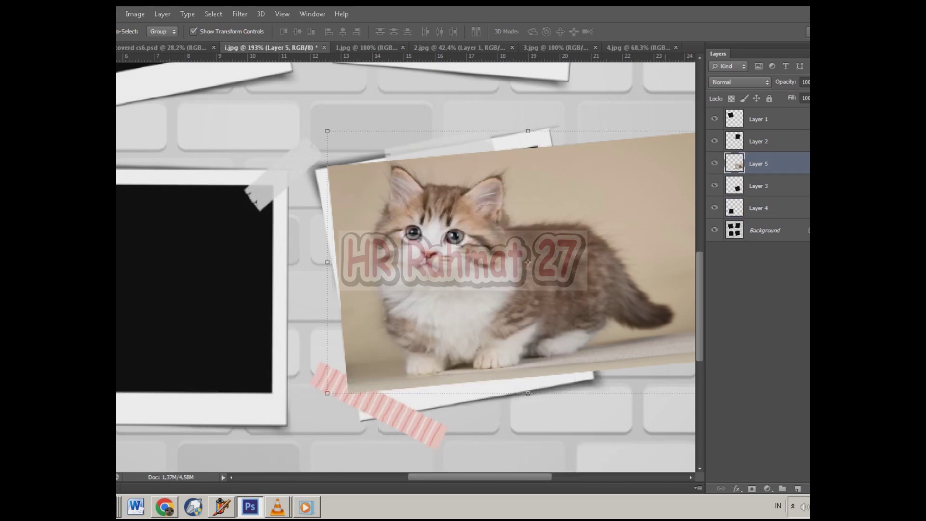
Check the black frame shape beneath the kitten photo and clip Layer 5 to Layer 3 with a clipping mask
click(715, 163)
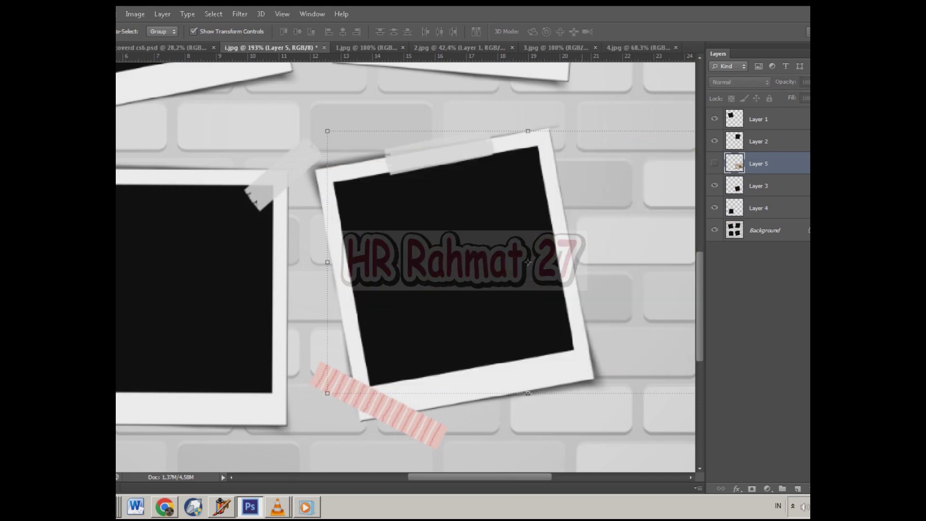
click(759, 185)
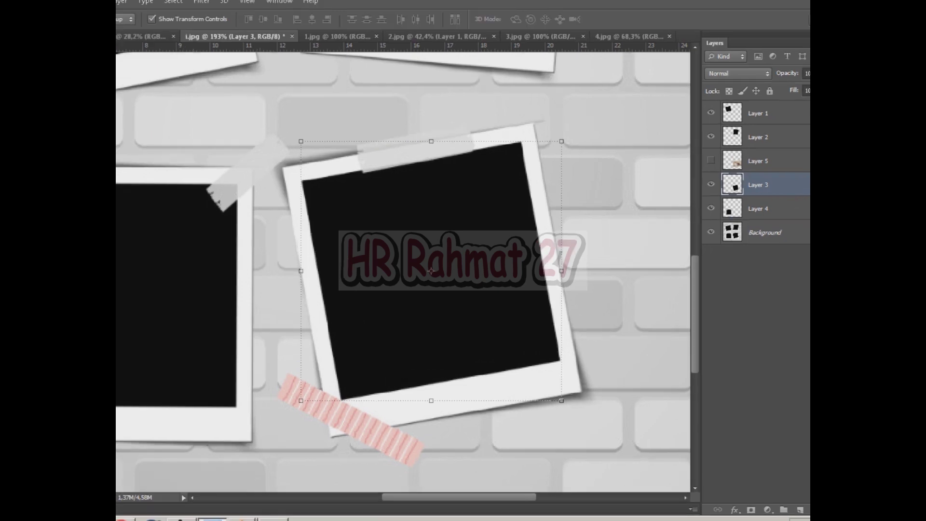
click(714, 163)
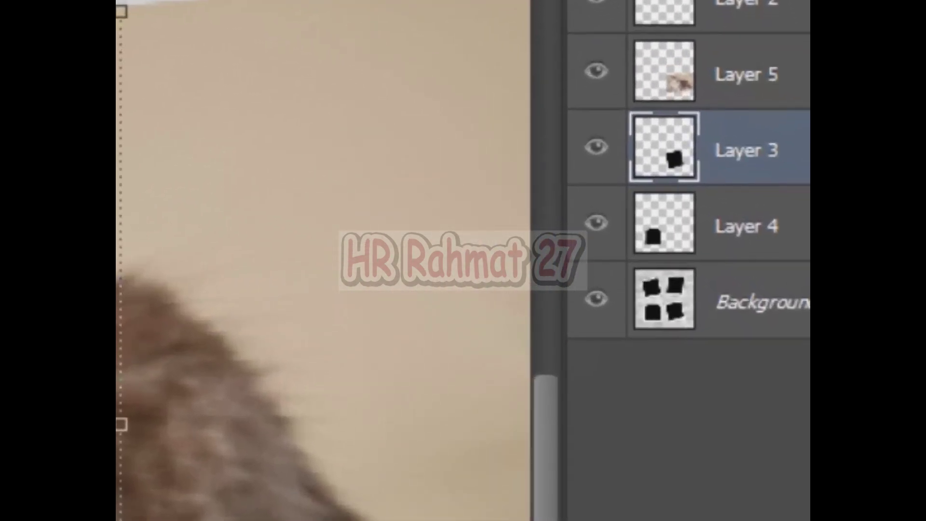
click(762, 75)
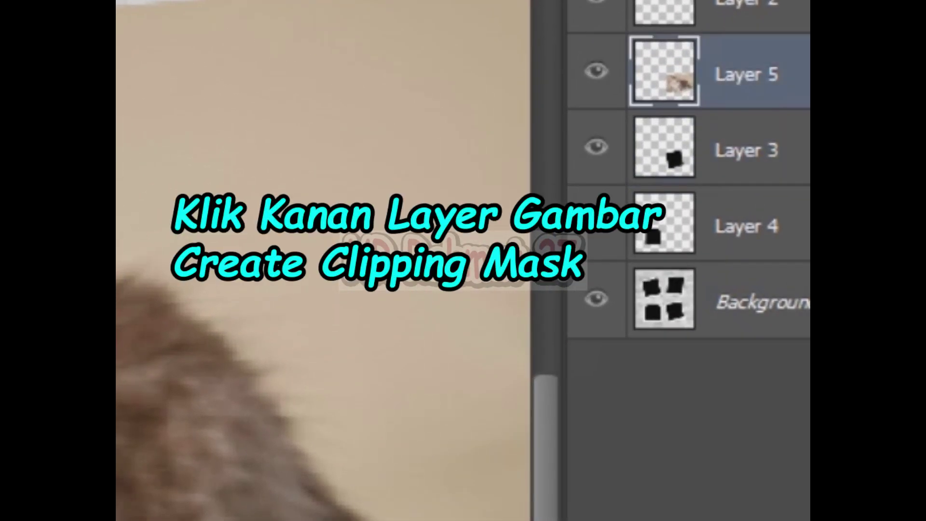
right_click(757, 75)
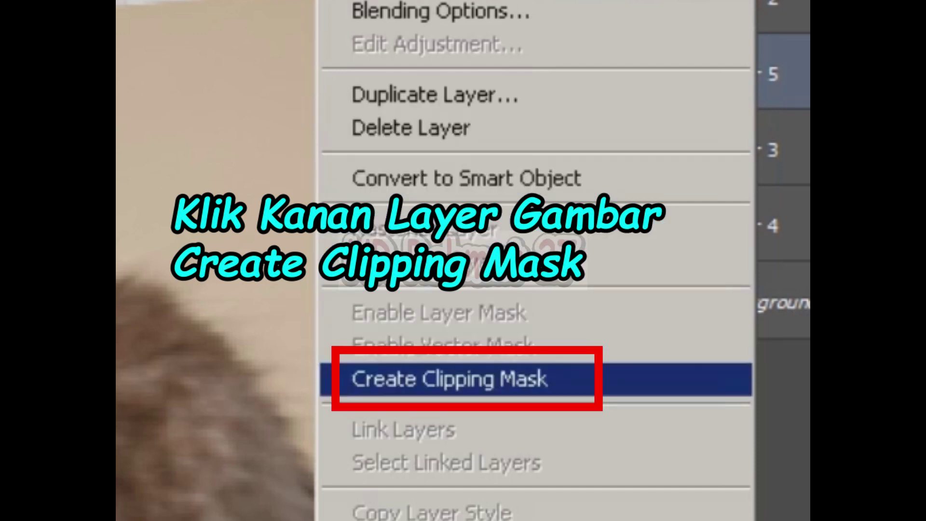
click(449, 378)
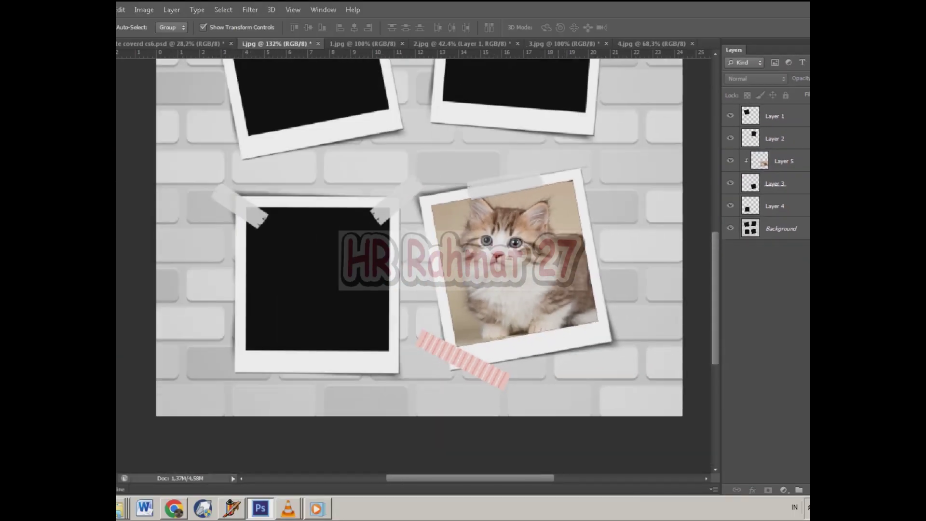
Bring the three-kitten photo from 2.jpg into the i.jpg polaroid collage as a new layer
scroll(559, 272, down, 1)
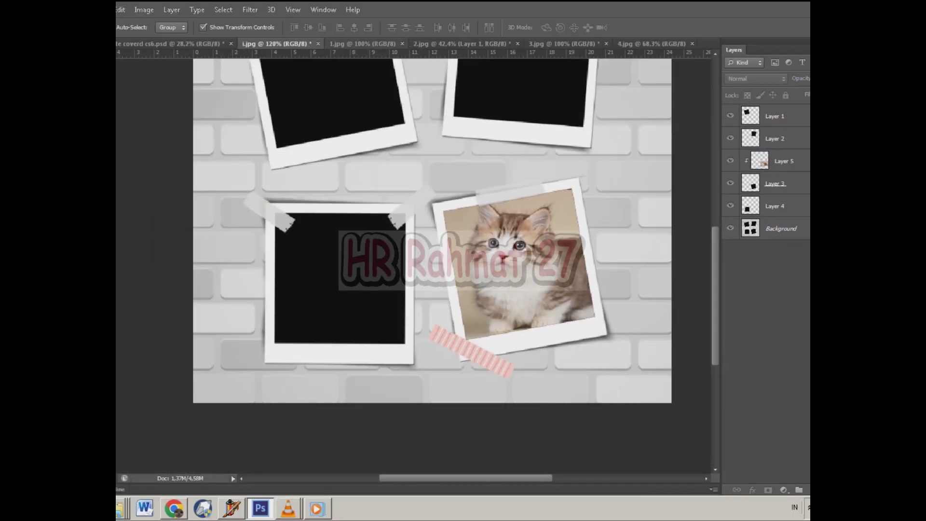
click(460, 43)
drag(443, 256, 369, 246)
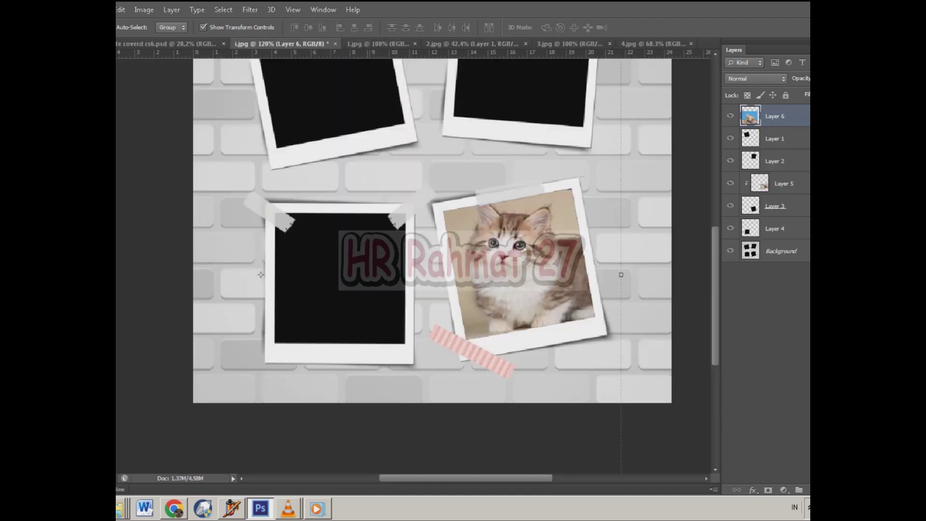
Shrink the three-kitten photo to about 30% width and 29% height, place it over the lower-left polaroid, and enlarge it slightly to cover the frame
scroll(369, 245, down, 4)
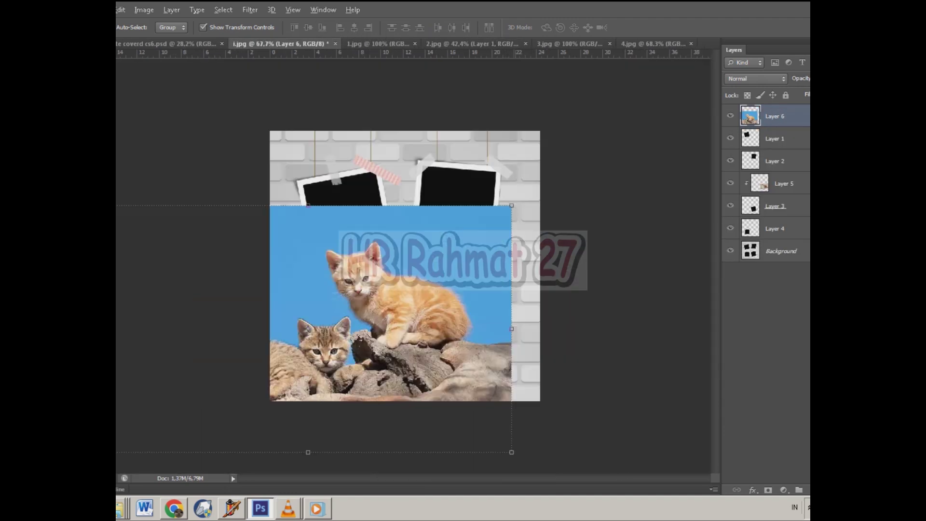
drag(512, 206, 375, 291)
scroll(377, 291, up, 5)
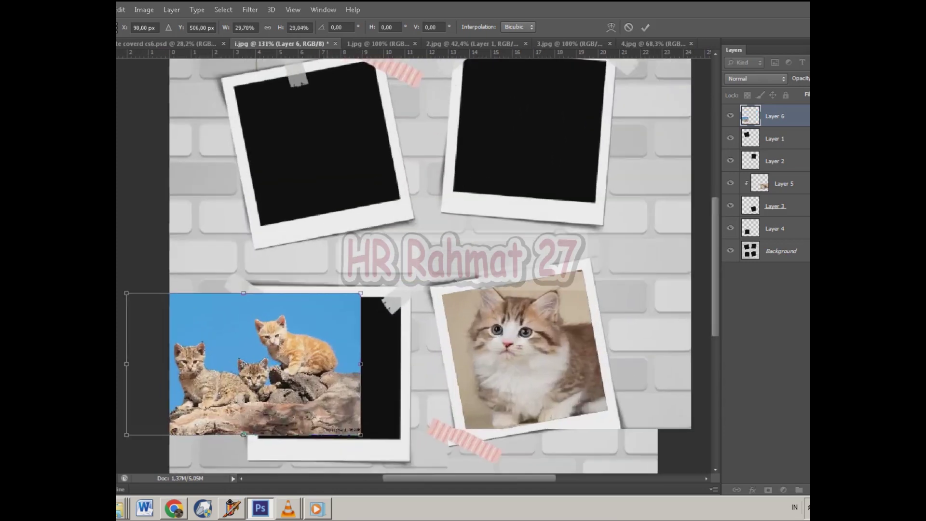
scroll(327, 335, up, 3)
drag(327, 335, 405, 167)
drag(335, 199, 438, 194)
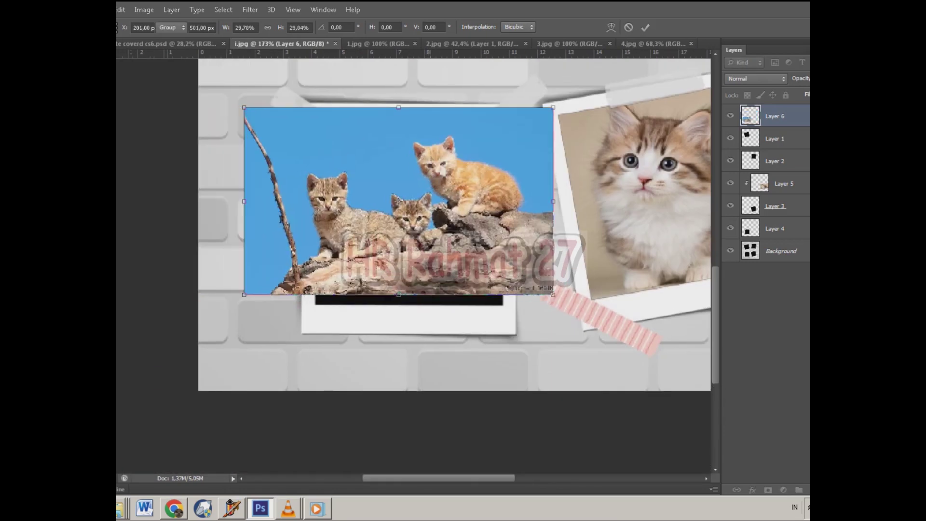
key(Return)
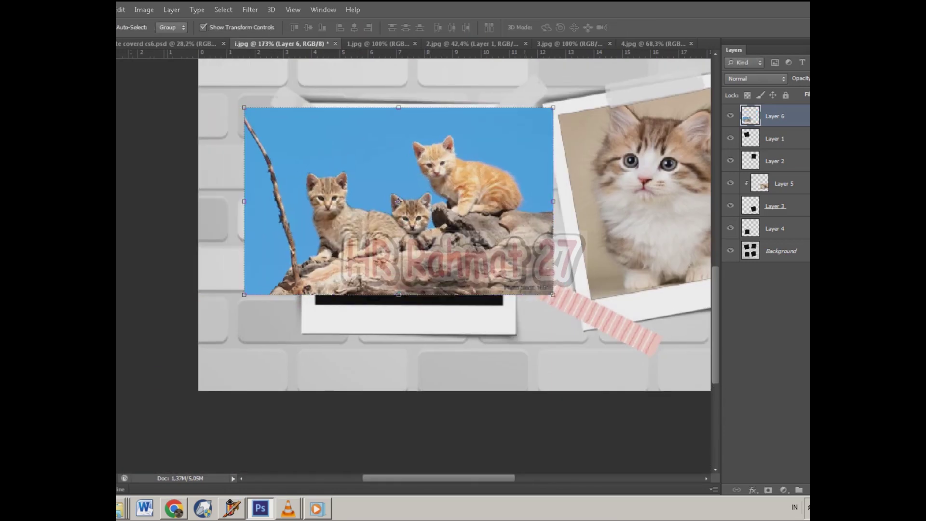
drag(553, 294, 558, 305)
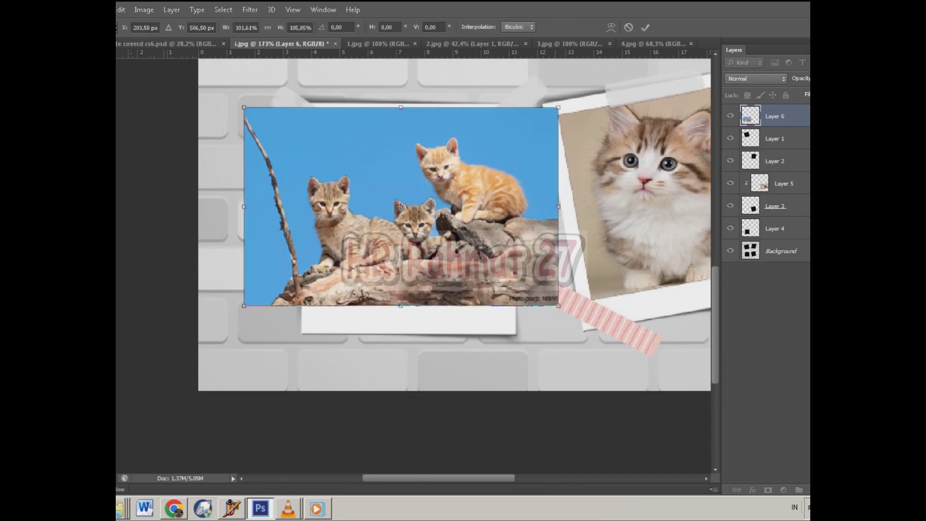
key(Return)
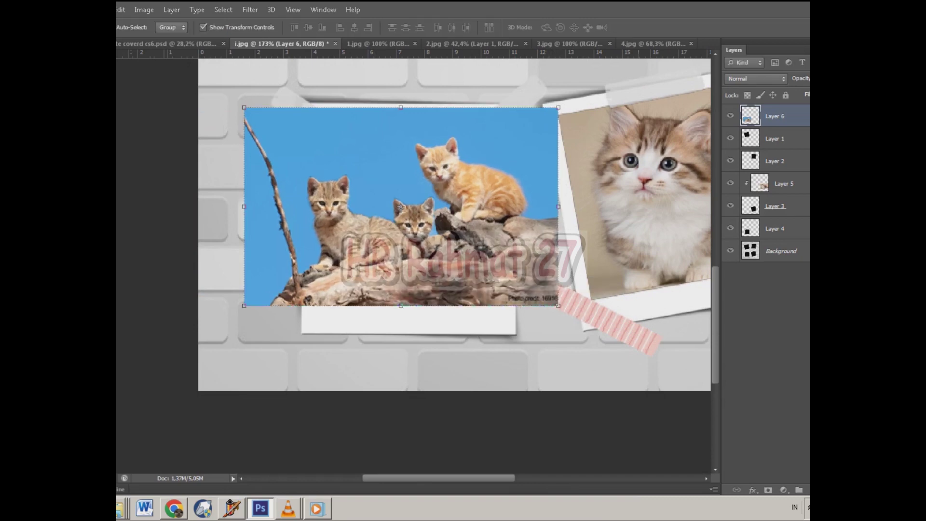
Check the lower-left frame's layer, move the three-kitten photo's Layer 6 directly above Layer 4, and position the photo over the black frame
drag(400, 192, 409, 273)
click(410, 157)
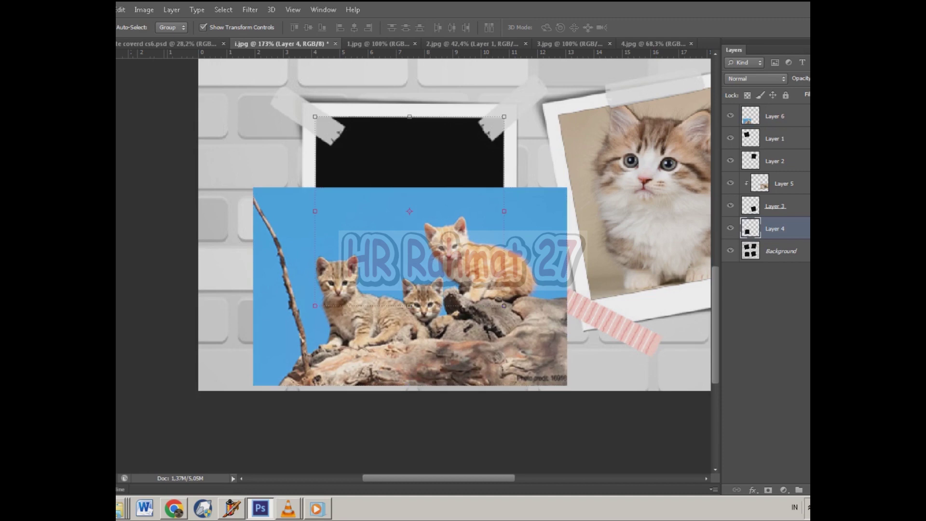
drag(775, 116, 774, 217)
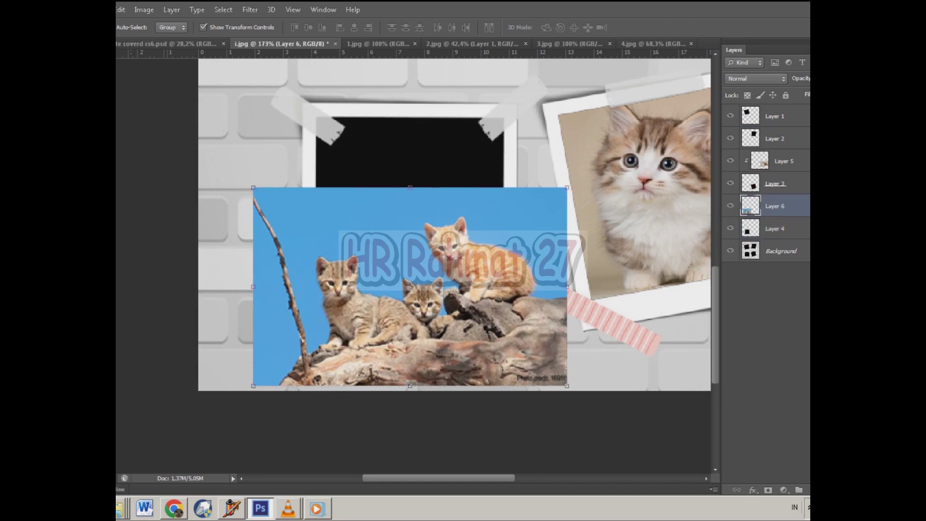
drag(506, 272, 497, 191)
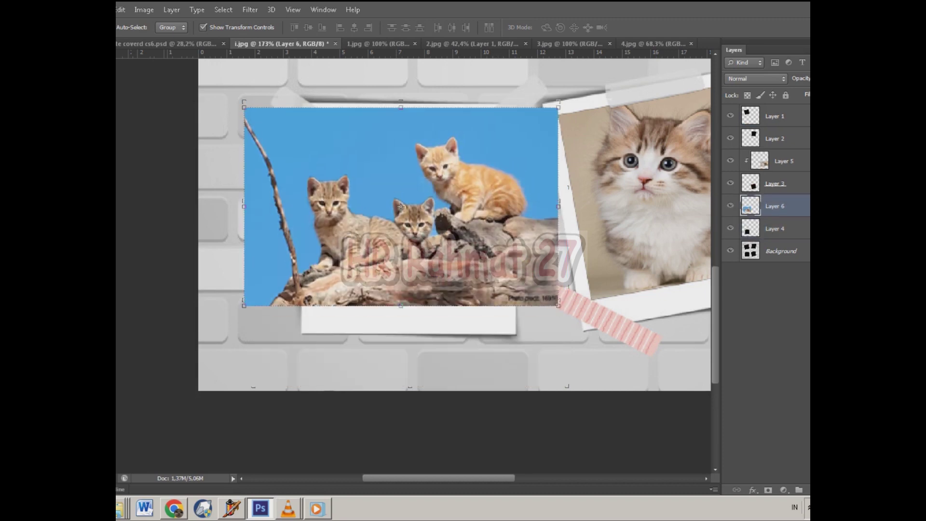
Clip Layer 6 to Layer 4 with a clipping mask and shift the three-kitten photo slightly right within the frame
right_click(766, 206)
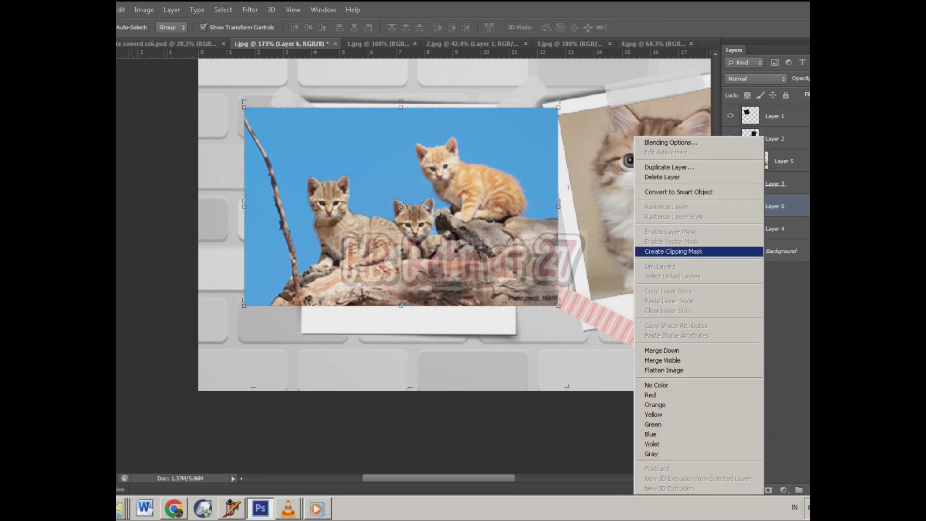
click(673, 251)
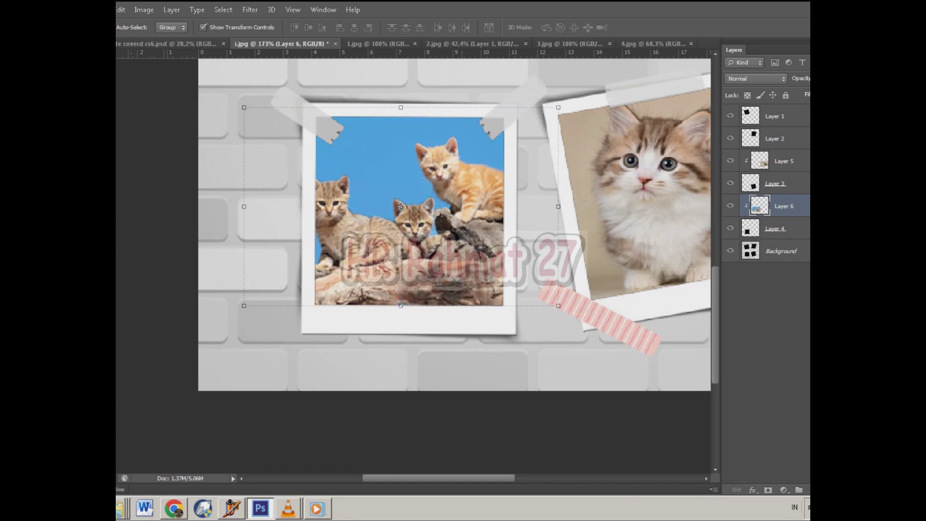
drag(400, 206, 414, 210)
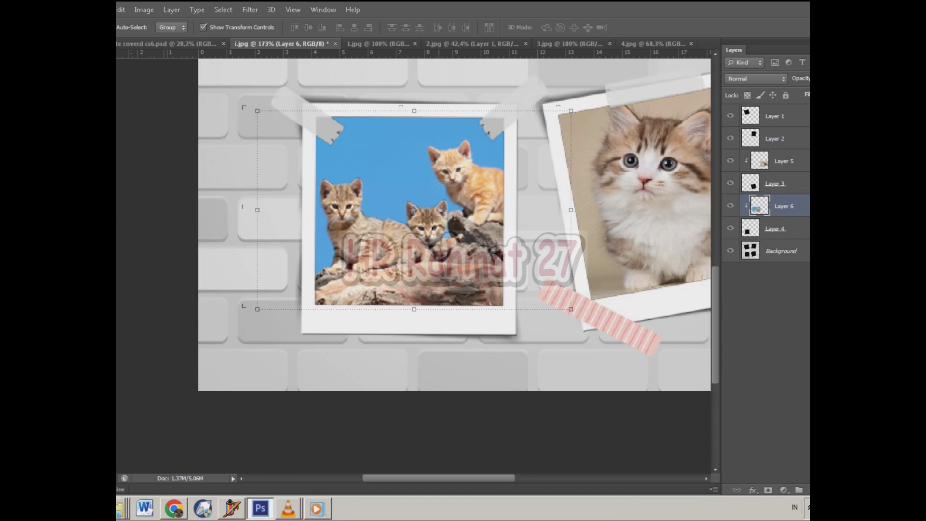
Select the upper-right frame's Layer 2 and bring the orange cat photo from 3.jpg into the collage directly above it
scroll(502, 242, down, 9)
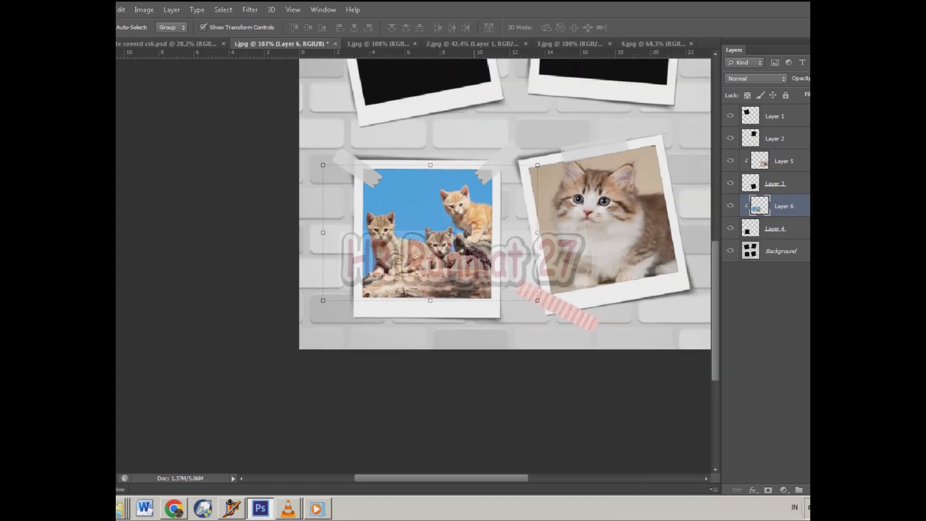
click(784, 138)
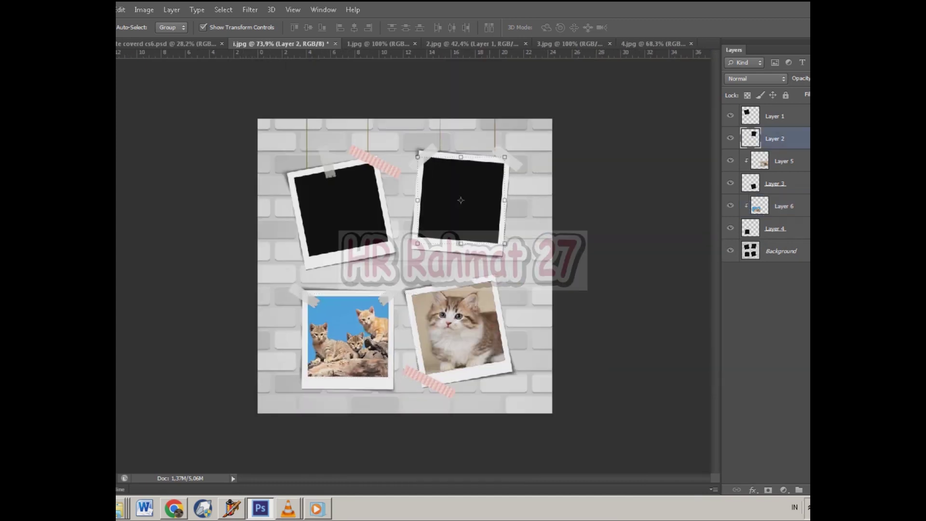
scroll(461, 200, up, 3)
click(566, 44)
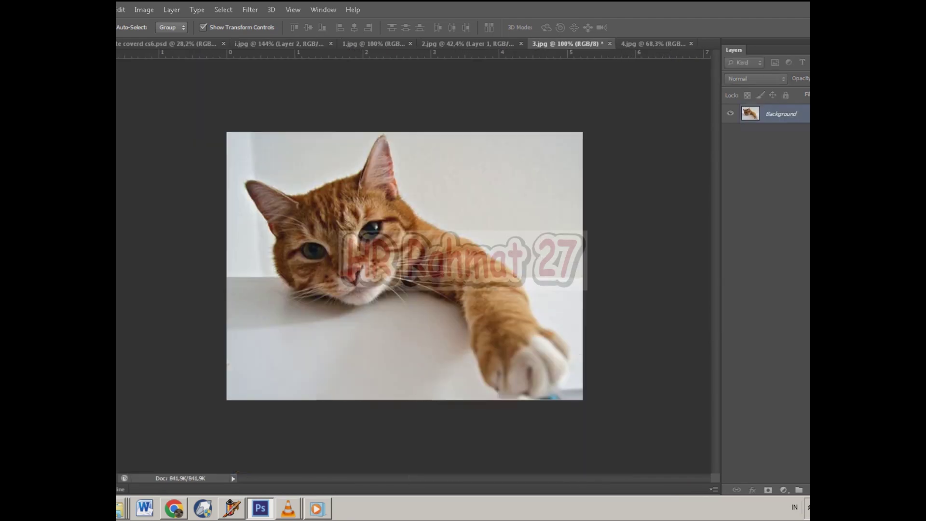
drag(483, 217, 452, 259)
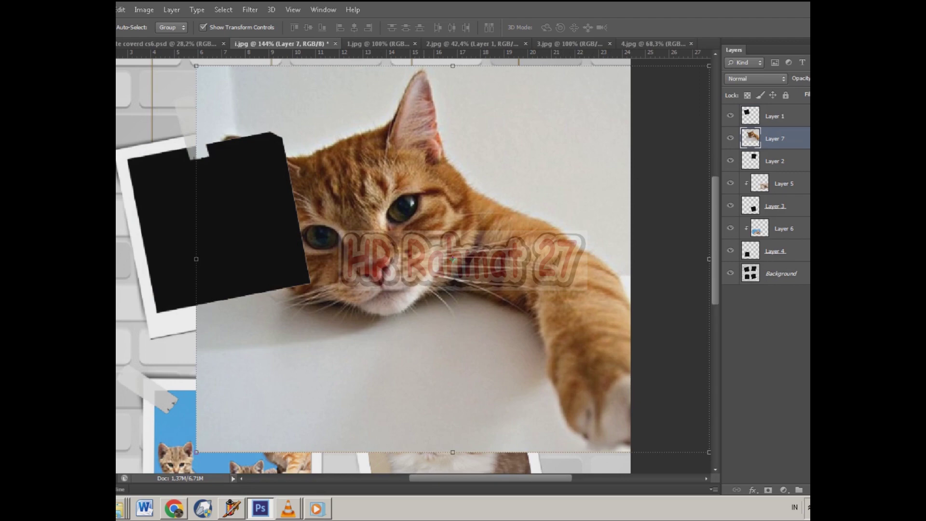
Shrink the orange cat photo to about 50% width and 44% height, enlarge it slightly, and place it over the upper-right polaroid
key(ctrl+t)
drag(196, 65, 453, 281)
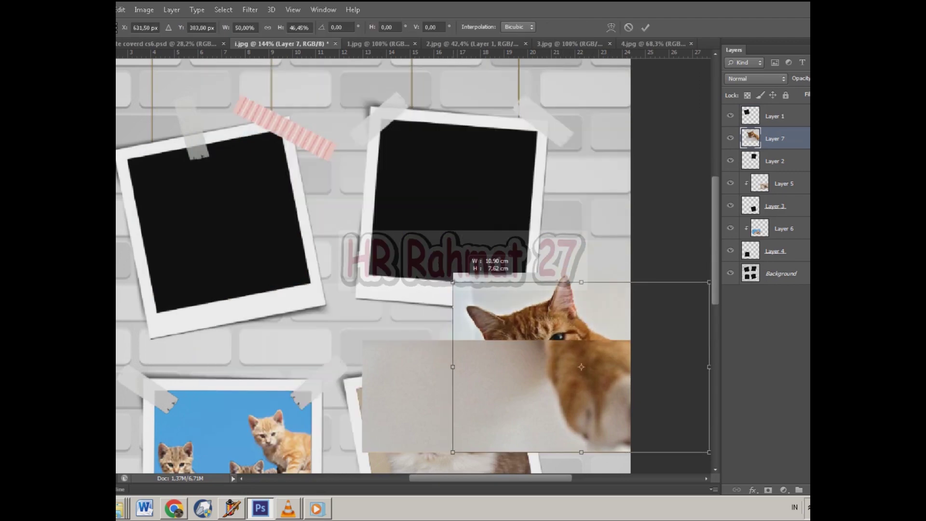
drag(543, 312, 415, 140)
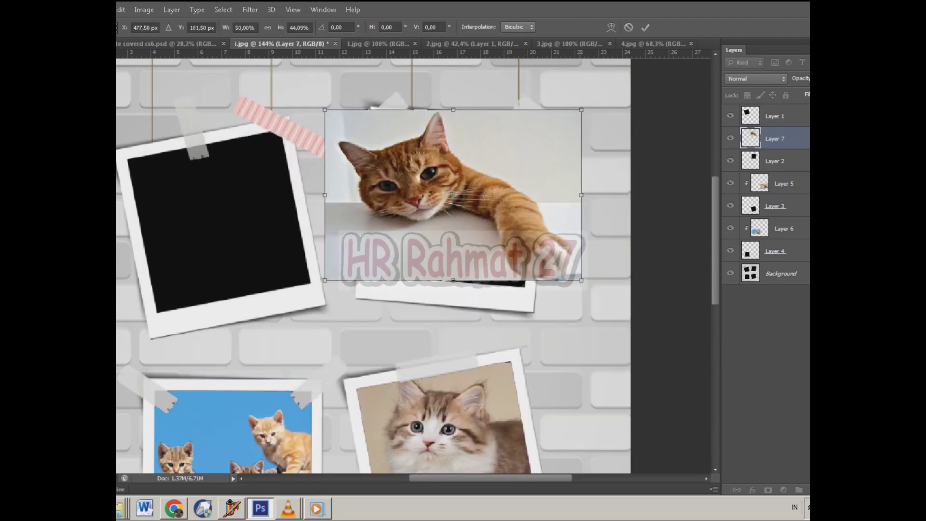
drag(582, 280, 600, 295)
drag(451, 172, 489, 154)
key(Return)
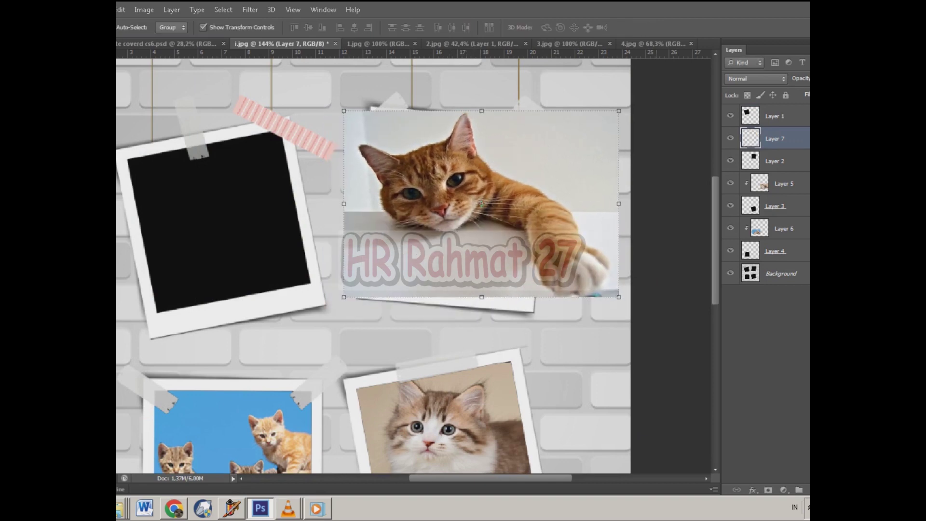
Clip the orange cat photo's Layer 7 to Layer 2 with a clipping mask
right_click(774, 138)
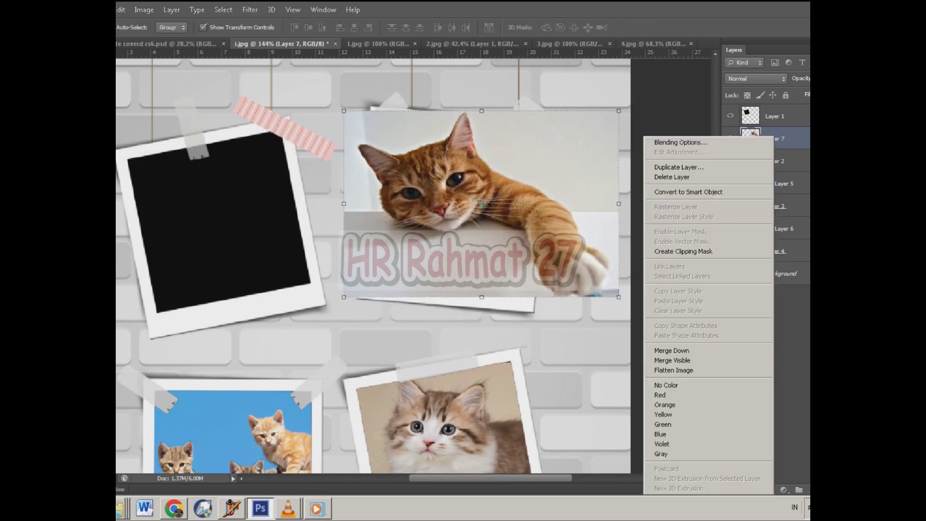
click(684, 251)
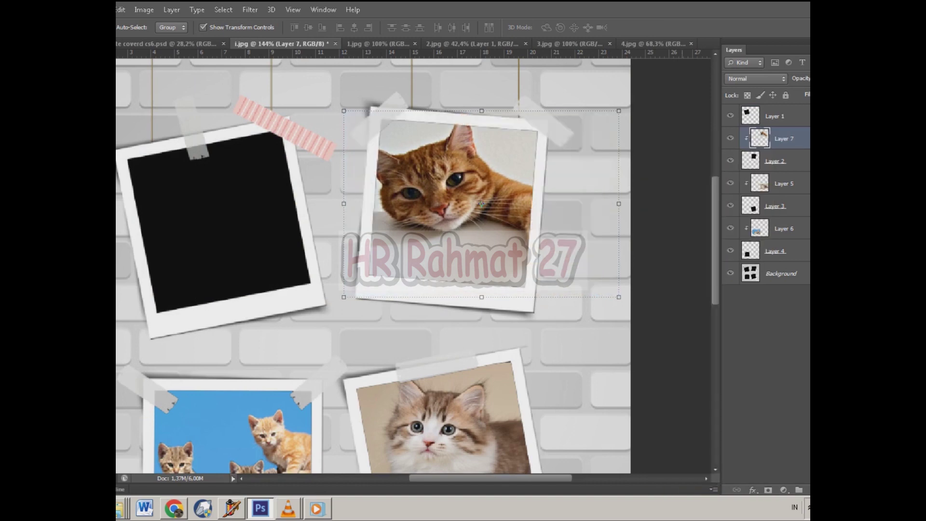
scroll(429, 166, up, 1)
scroll(531, 155, down, 3)
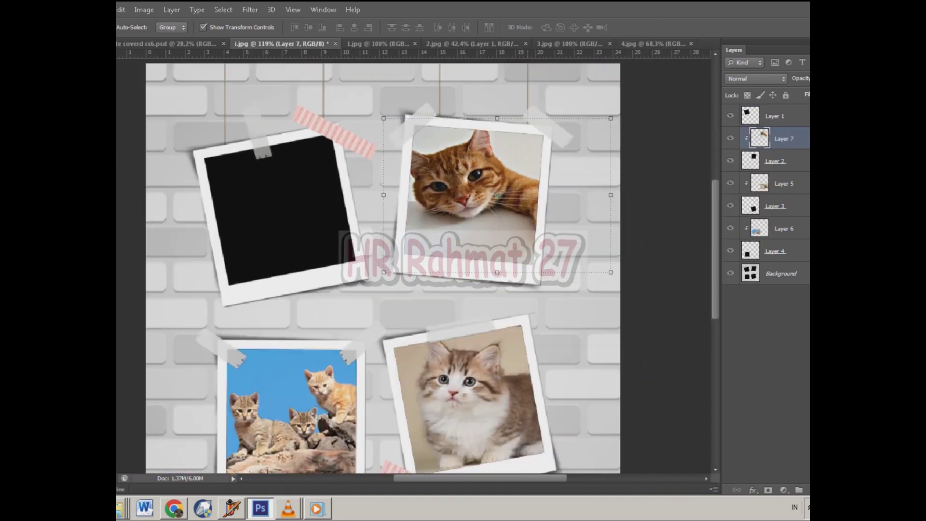
Select the upper-left frame's Layer 1 and bring the white cat photo from 4.jpg into the i.jpg collage above it
scroll(214, 166, up, 4)
click(217, 169)
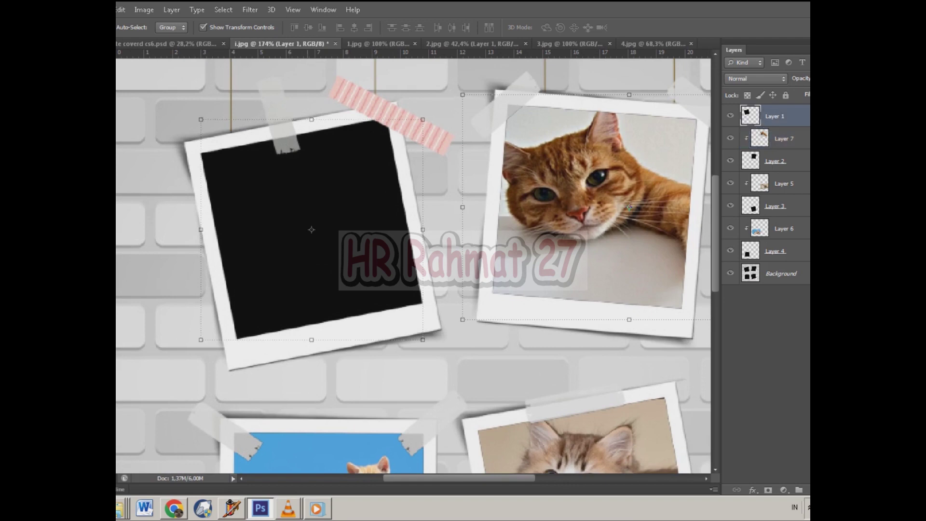
scroll(196, 166, up, 2)
scroll(202, 116, up, 1)
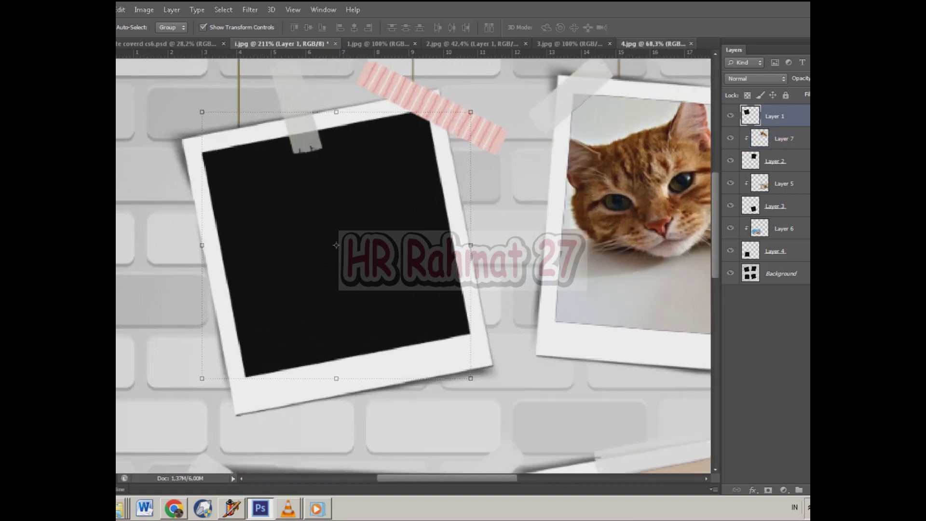
click(651, 44)
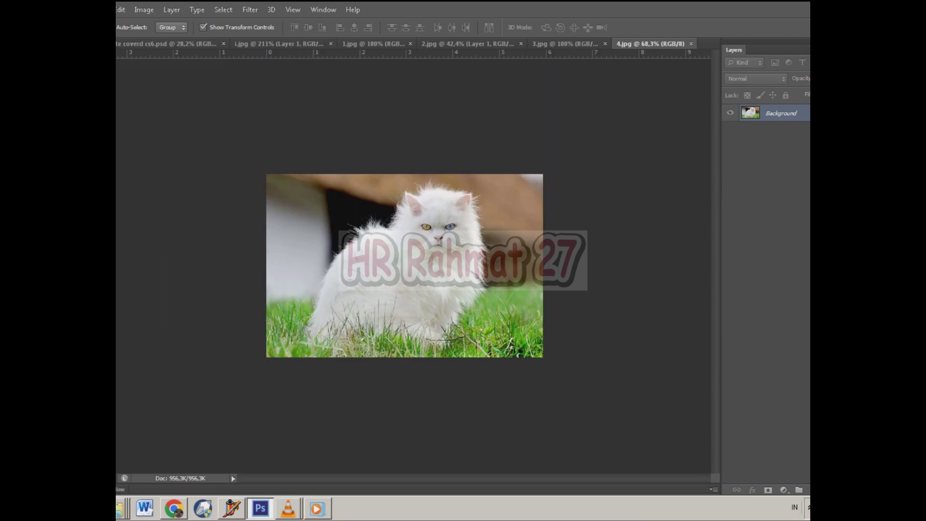
drag(434, 243, 350, 231)
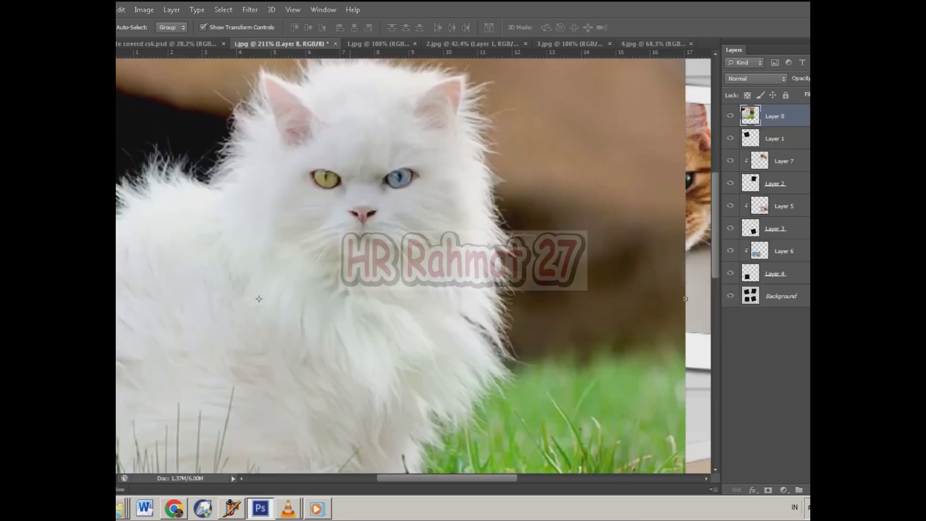
Scale the white cat photo to about 55% width and height and place it over the upper-left polaroid
scroll(351, 231, down, 6)
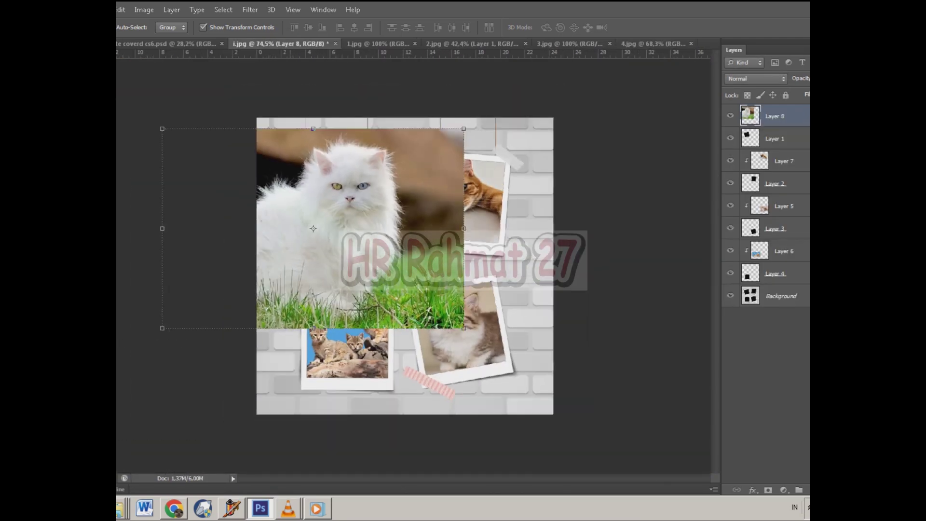
key(ctrl+t)
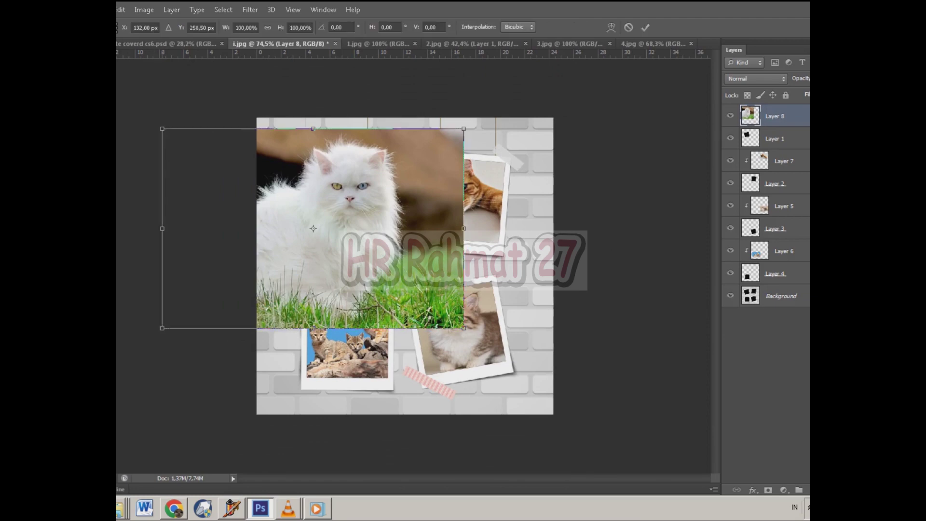
drag(162, 328, 297, 239)
drag(388, 176, 339, 203)
scroll(328, 210, up, 6)
scroll(208, 217, up, 1)
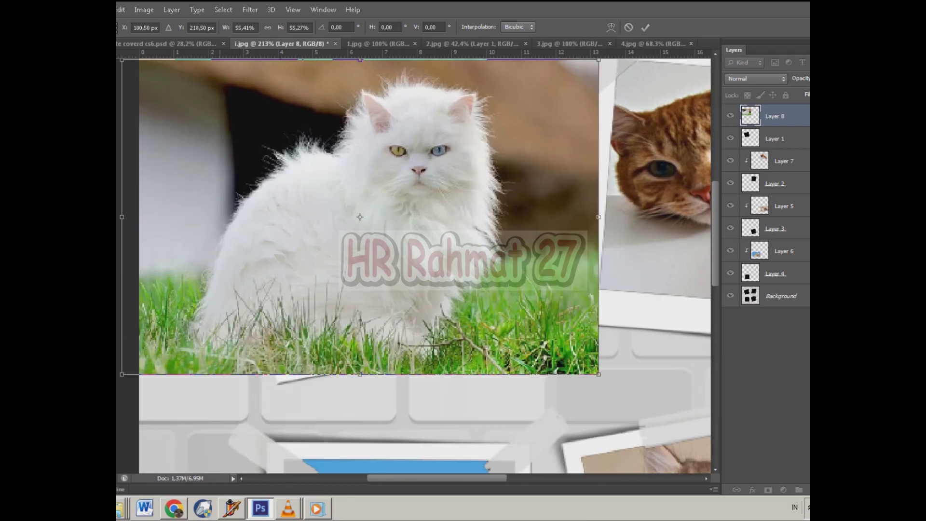
key(Return)
Clip the white cat photo's Layer 8 to Layer 1 with a clipping mask and shift it slightly down and left within the frame
click(791, 139)
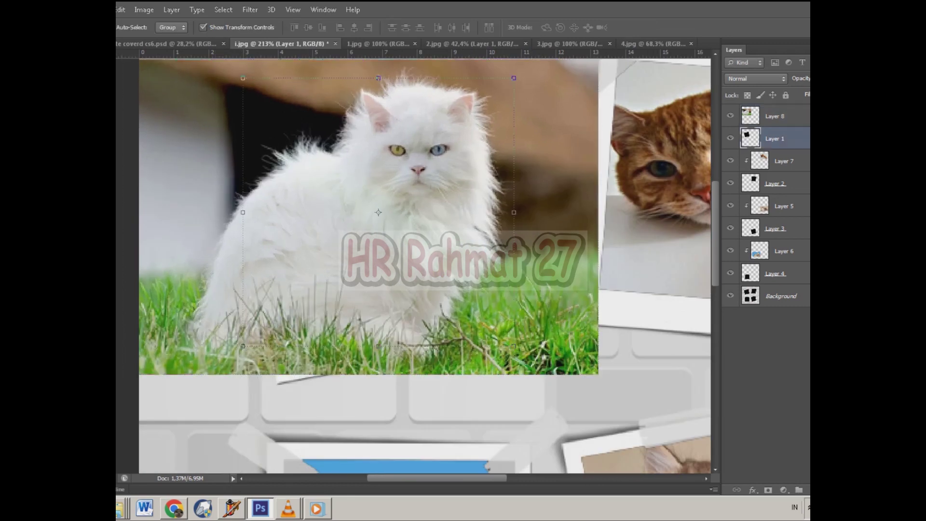
right_click(767, 115)
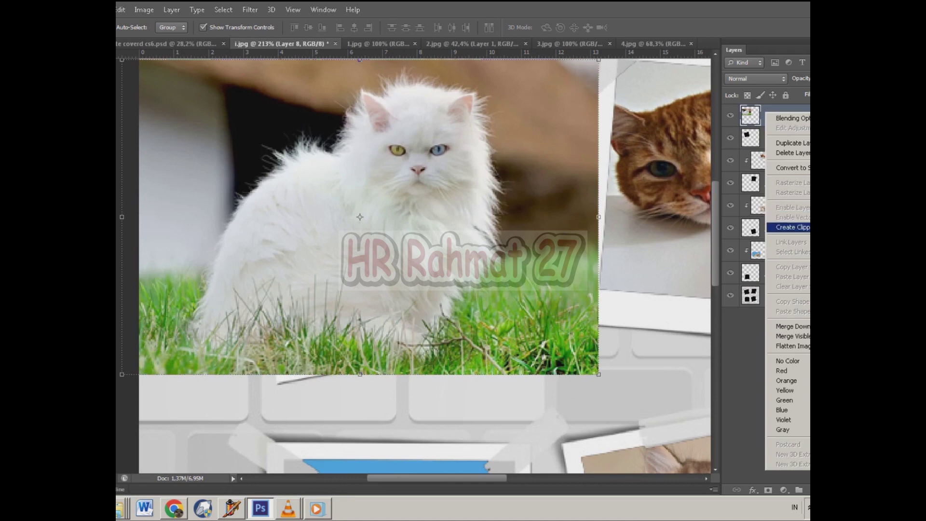
click(793, 227)
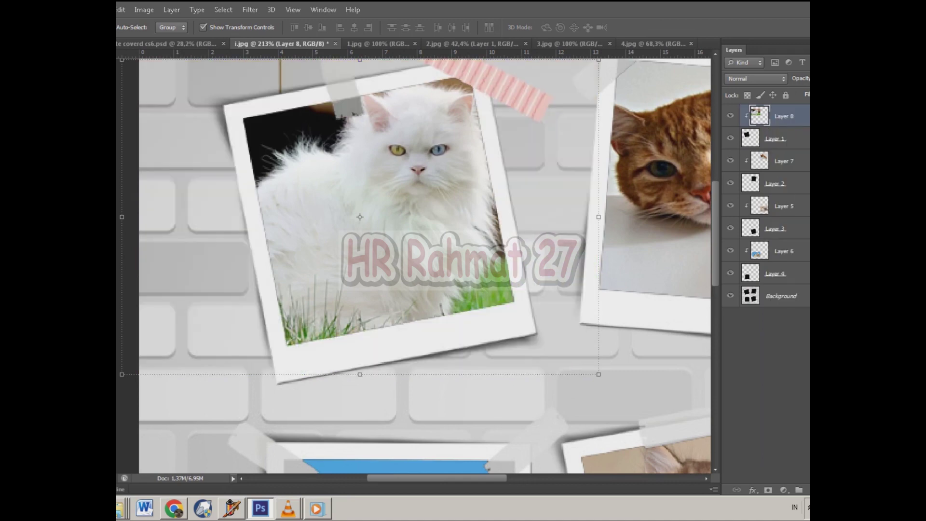
drag(443, 163, 426, 175)
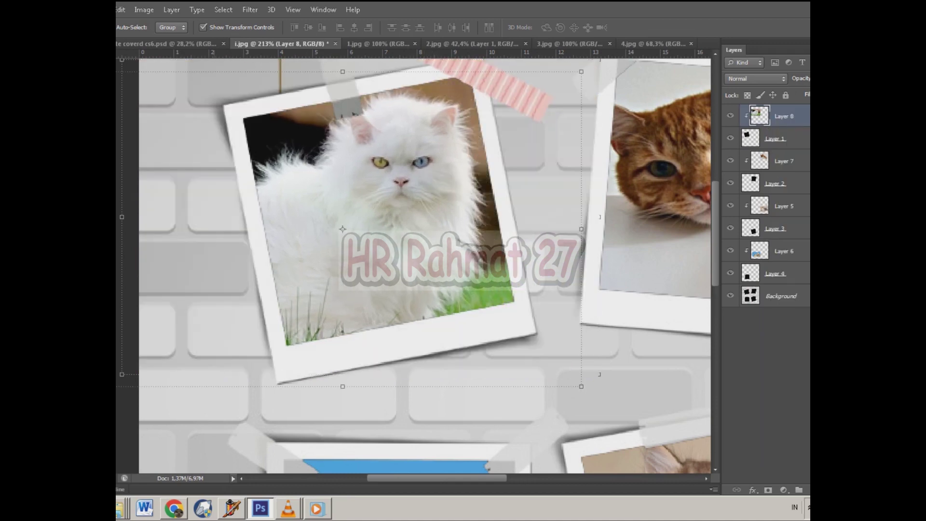
click(208, 167)
scroll(290, 171, down, 10)
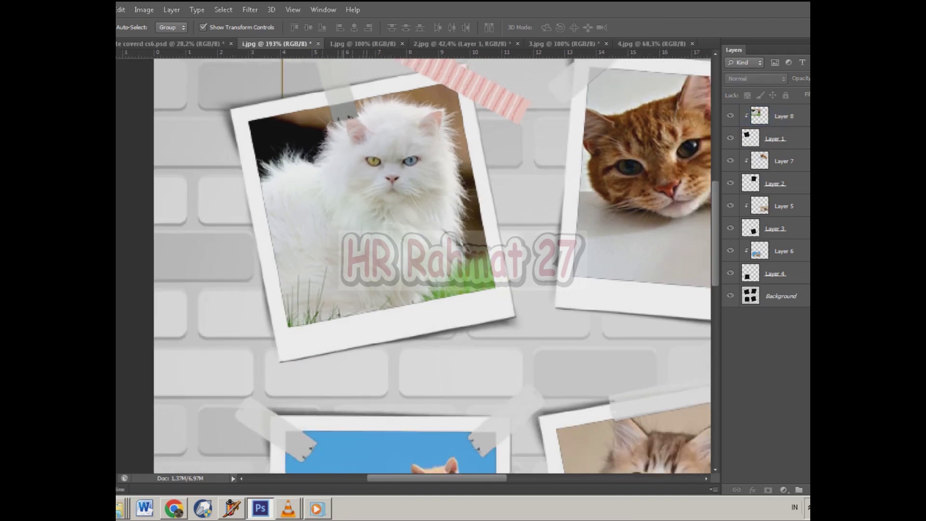
scroll(405, 266, down, 1)
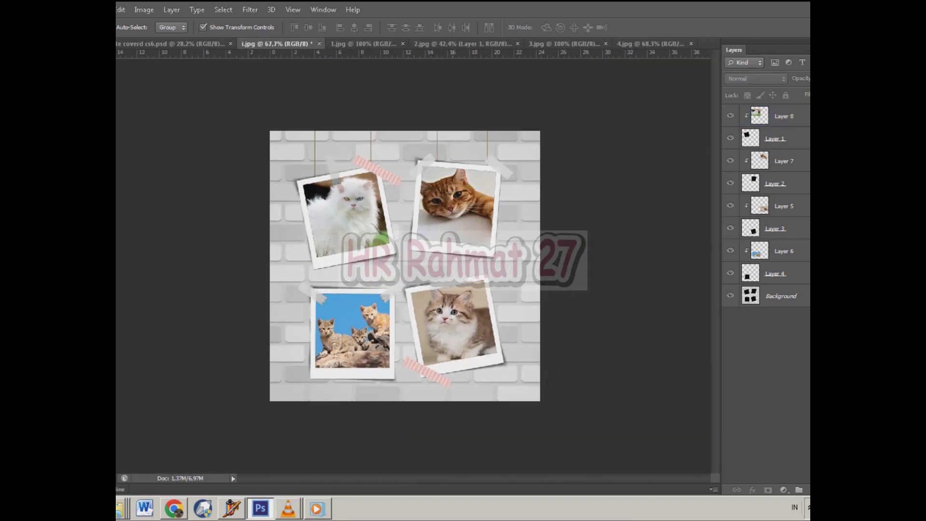
Put all the cat photo layers and their frame layers above the Background into one layer group
scroll(405, 266, up, 2)
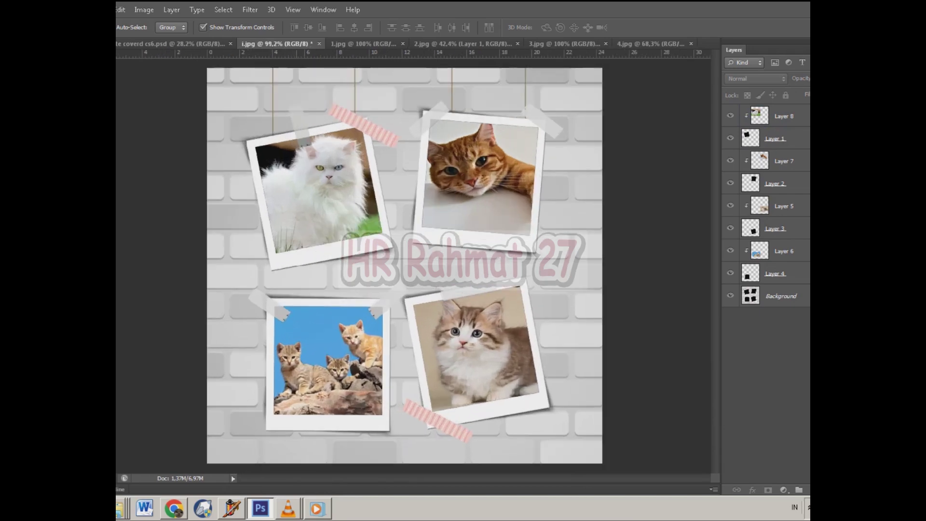
scroll(458, 261, up, 1)
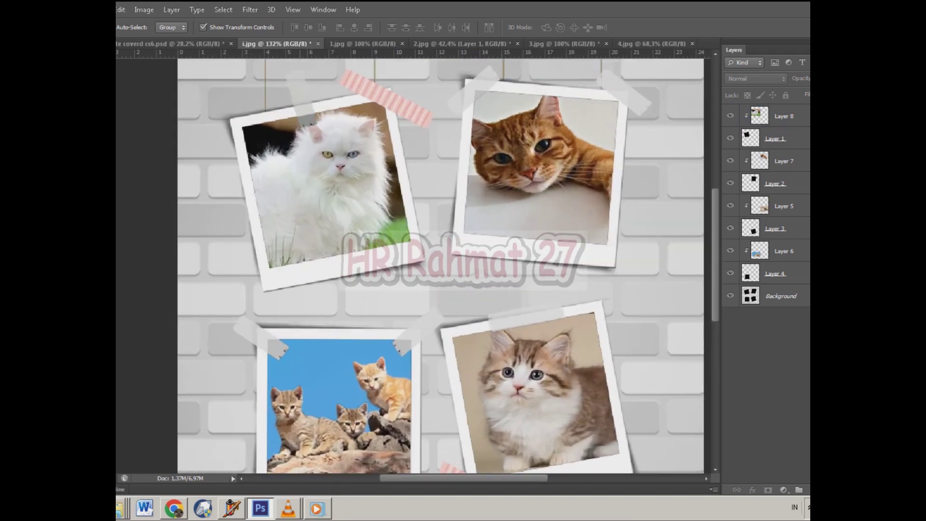
scroll(458, 260, down, 1)
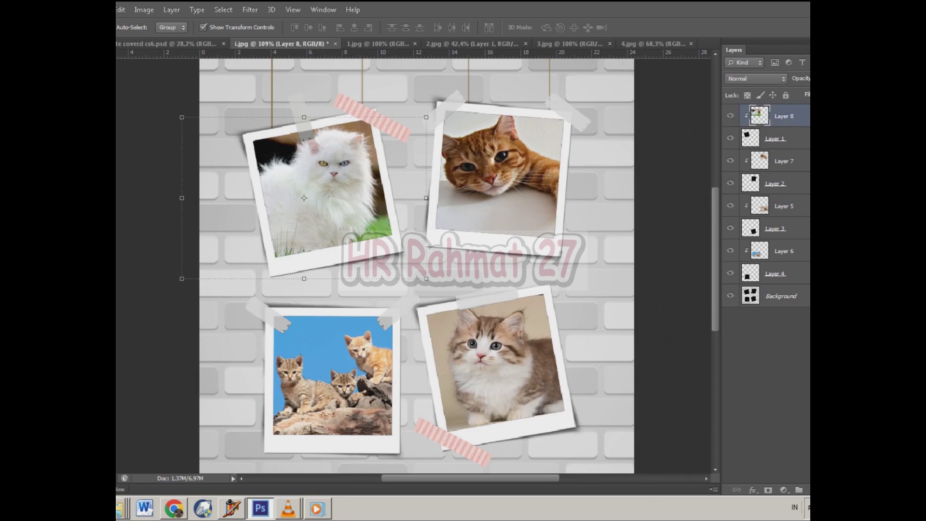
key(ctrl+alt+a)
key(ctrl+g)
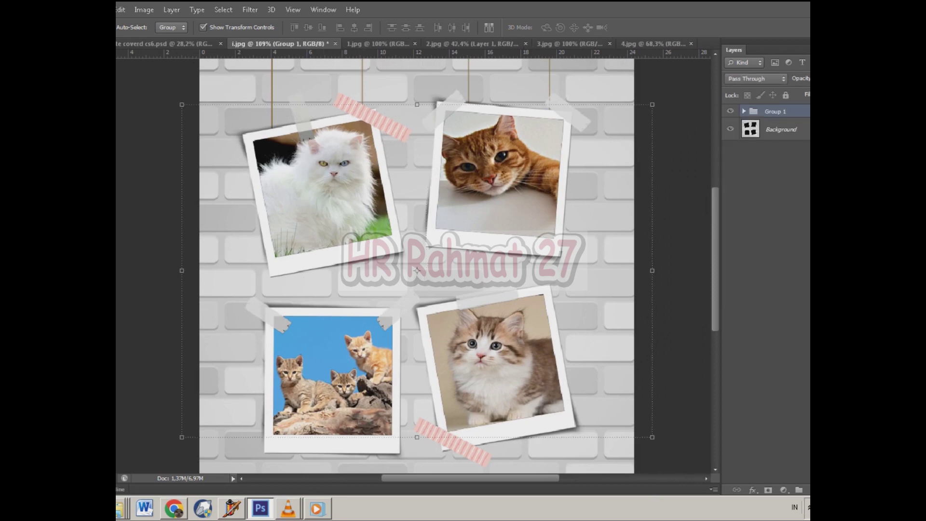
Hide and show the group of photo and frame layers twice to compare the empty template with the filled collage
click(730, 111)
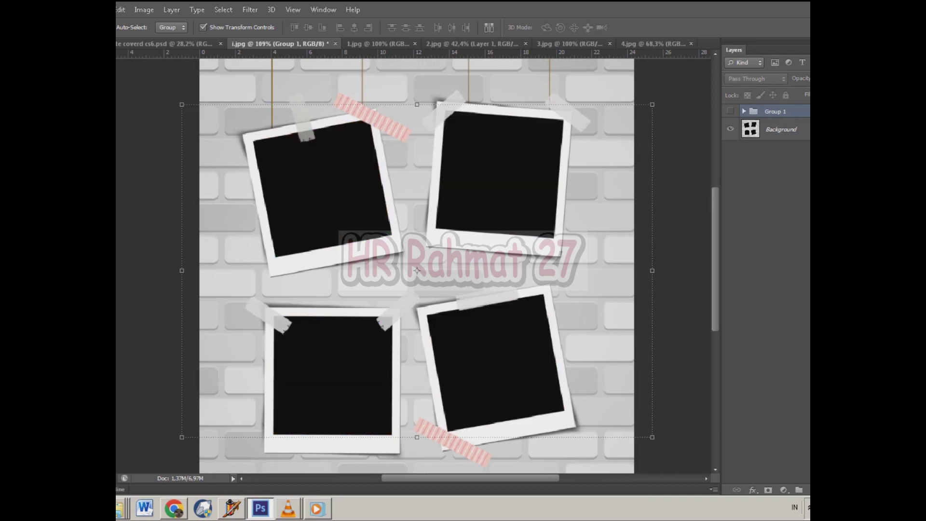
click(730, 111)
click(731, 111)
click(731, 111)
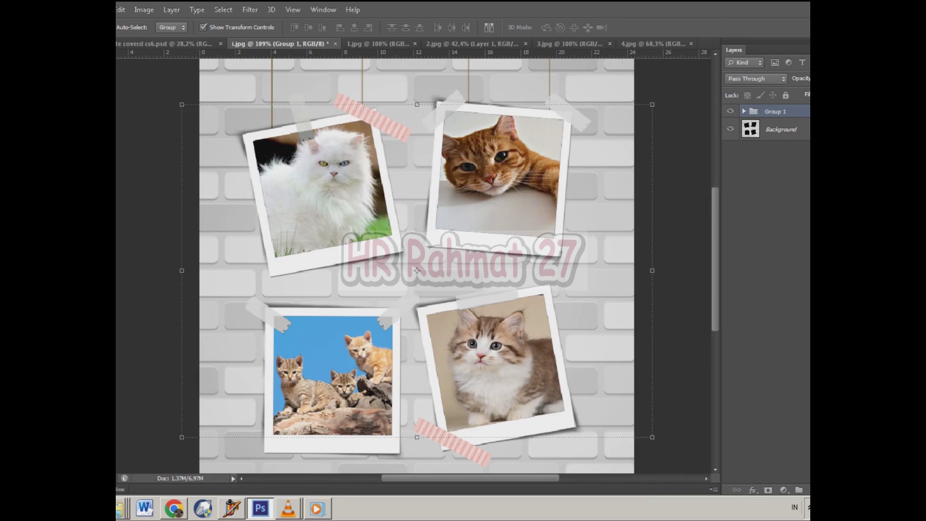